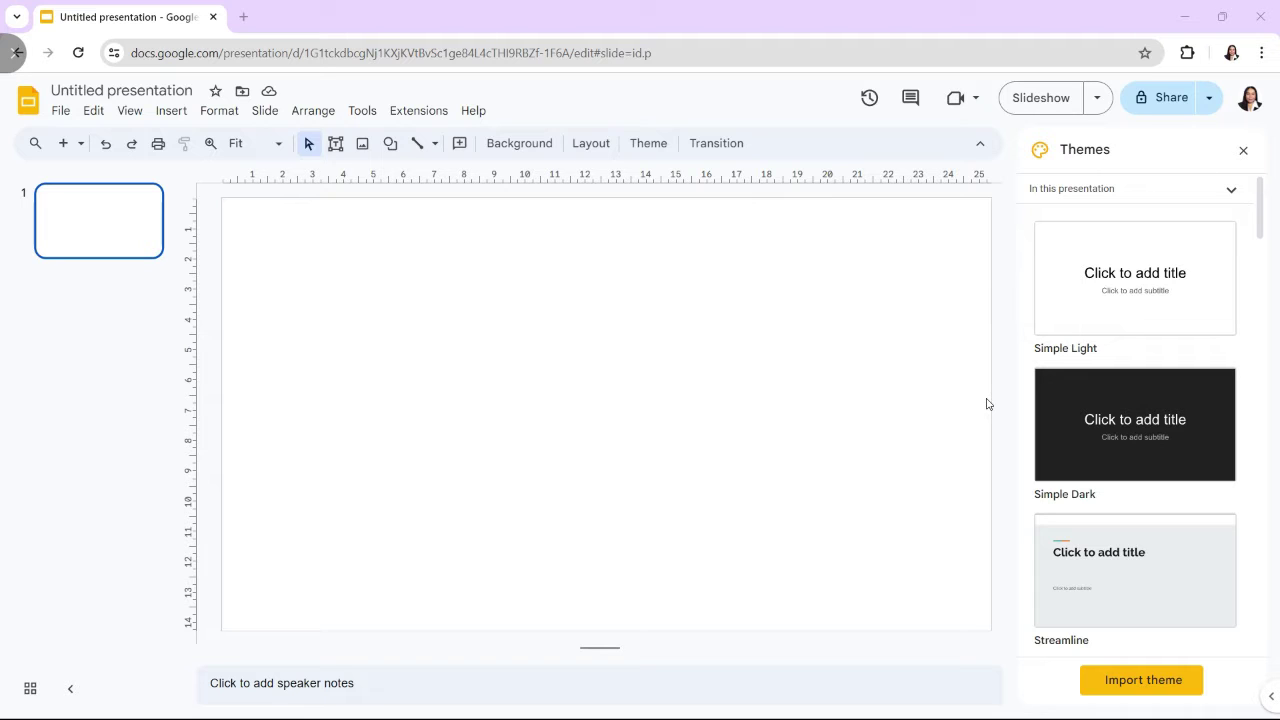
# Step: Upload the pink-and-white tulip picture from the computer onto the blank slide
pyautogui.click(171, 110)
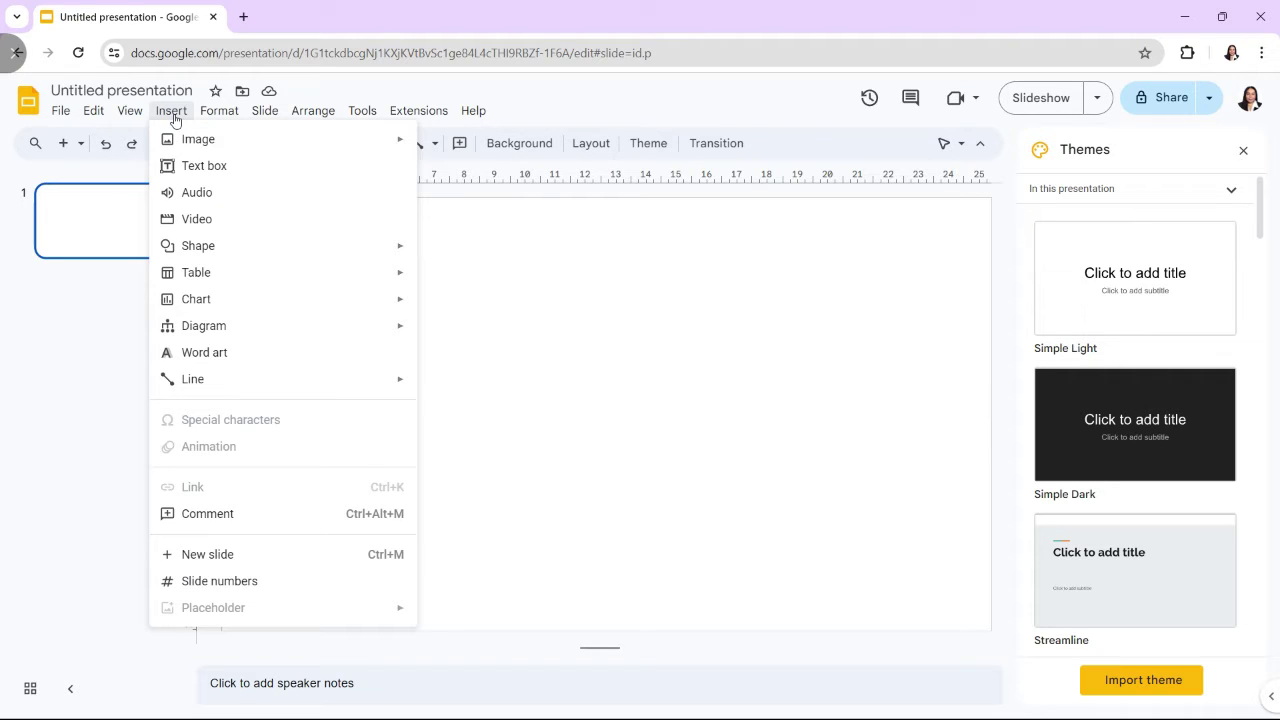
pyautogui.moveTo(198, 139)
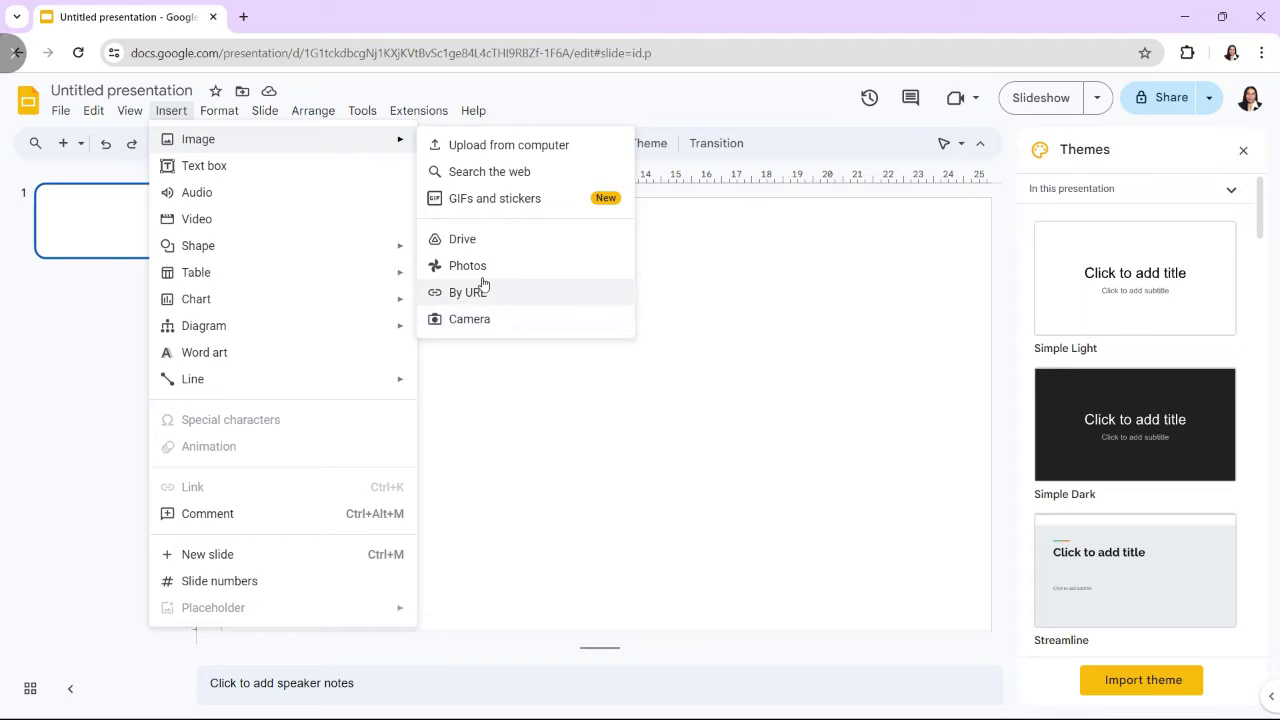
pyautogui.click(509, 145)
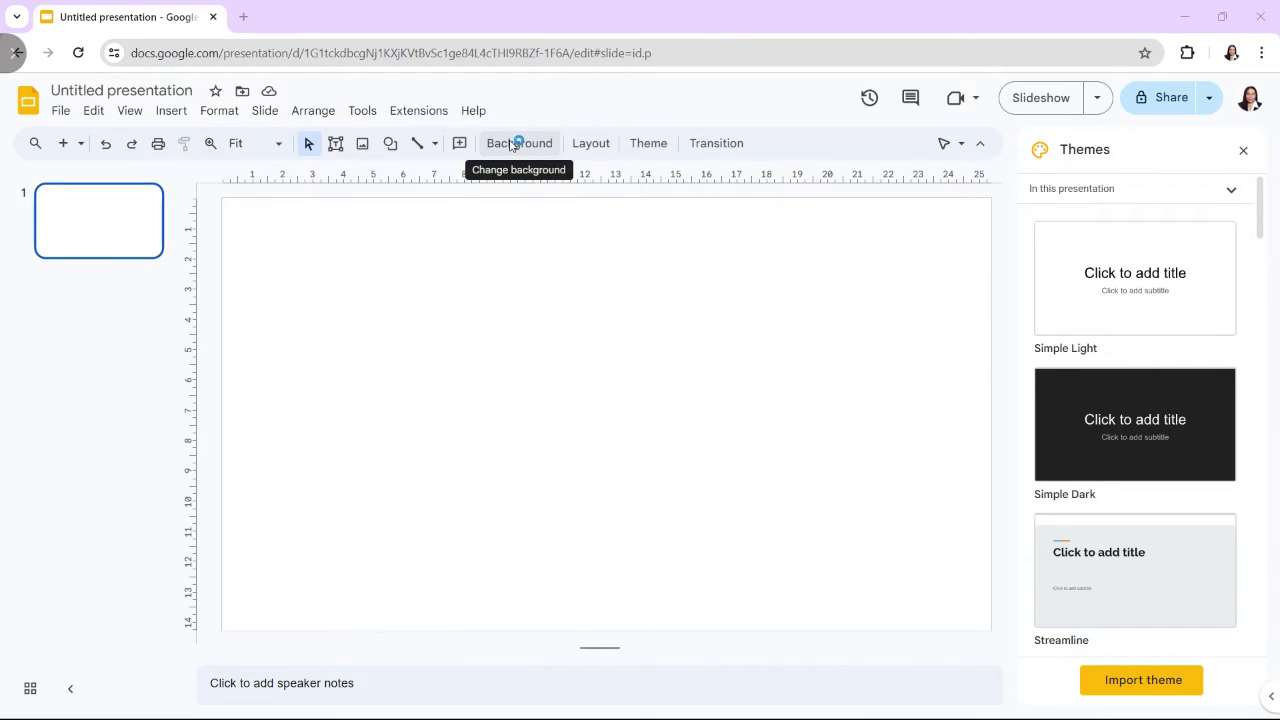
pyautogui.click(655, 535)
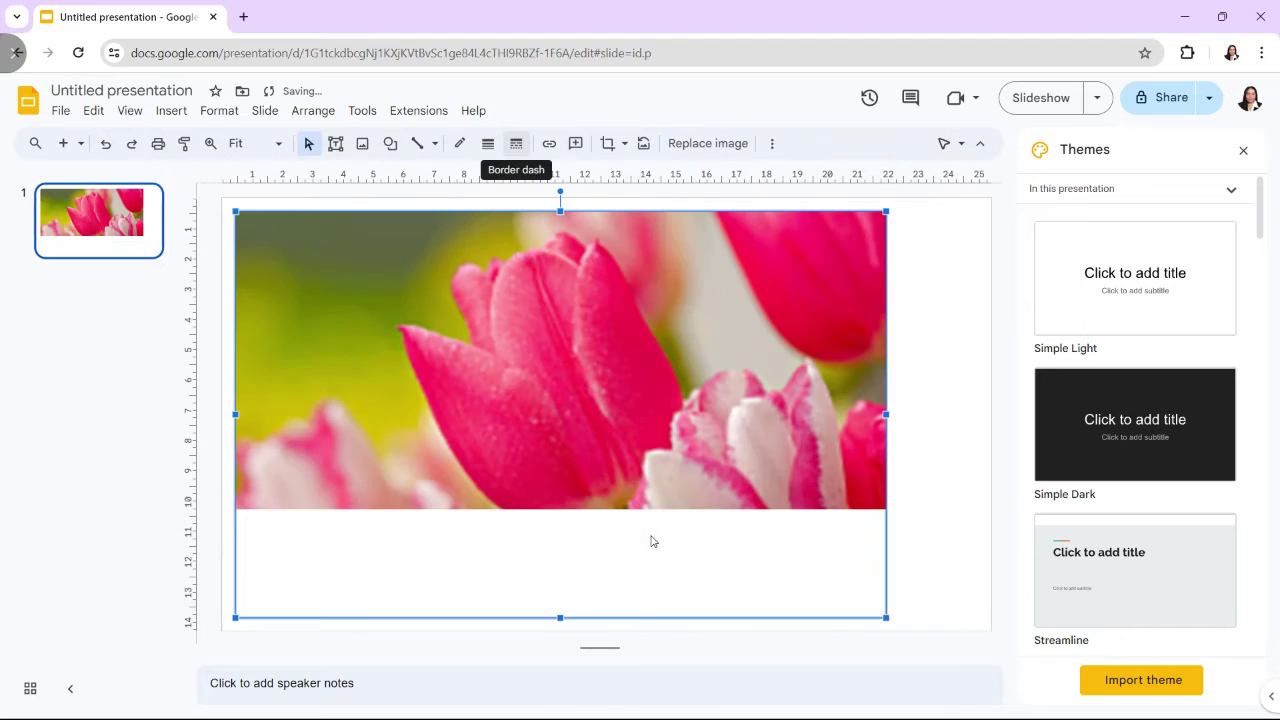
# Step: Crop the tulip photo, pulling its left, top and right edges inward
pyautogui.rightClick(557, 427)
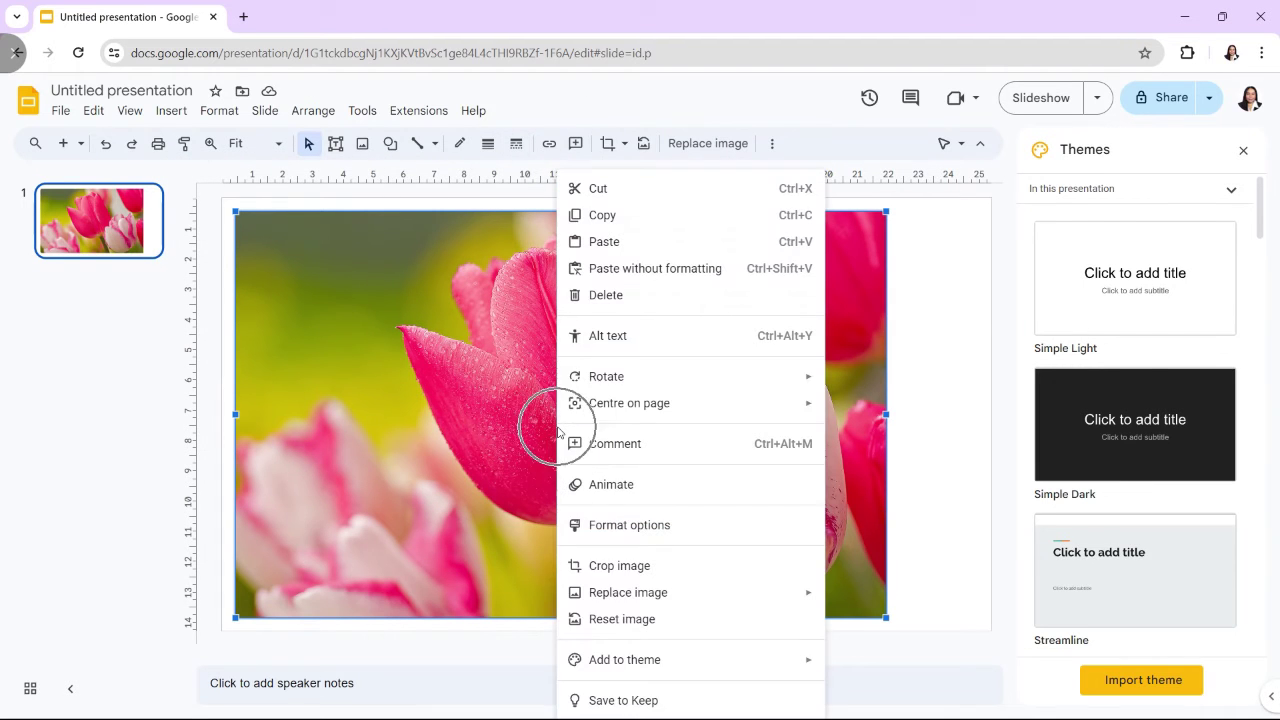
pyautogui.click(643, 563)
pyautogui.click(595, 413)
pyautogui.doubleClick(596, 410)
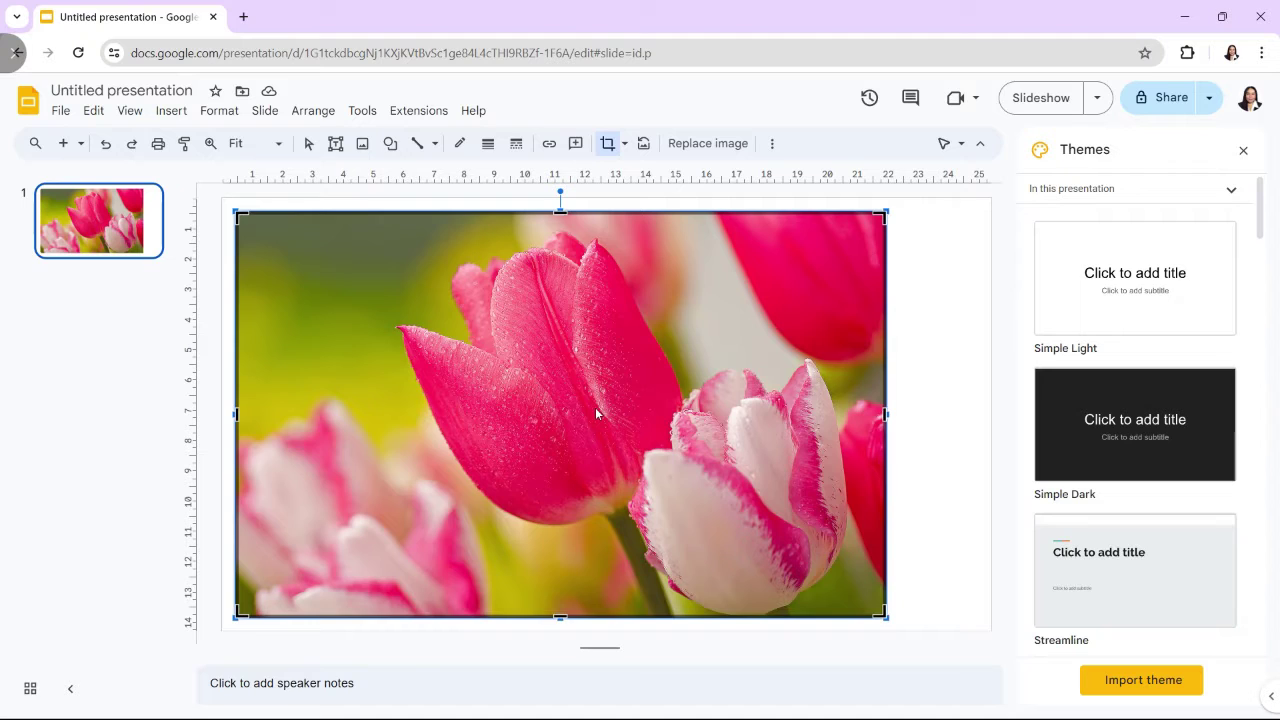
pyautogui.moveTo(237, 413); pyautogui.dragTo(277, 414)
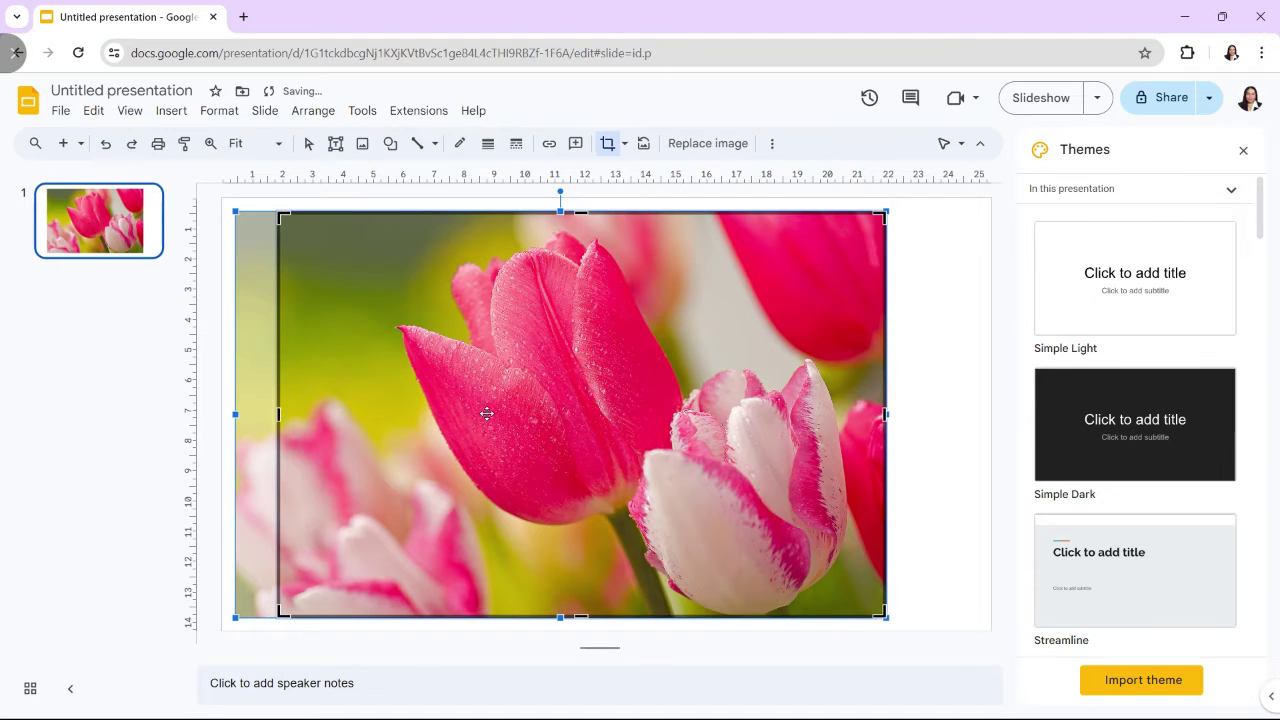
pyautogui.moveTo(886, 413); pyautogui.dragTo(884, 414)
pyautogui.moveTo(884, 213); pyautogui.dragTo(866, 225)
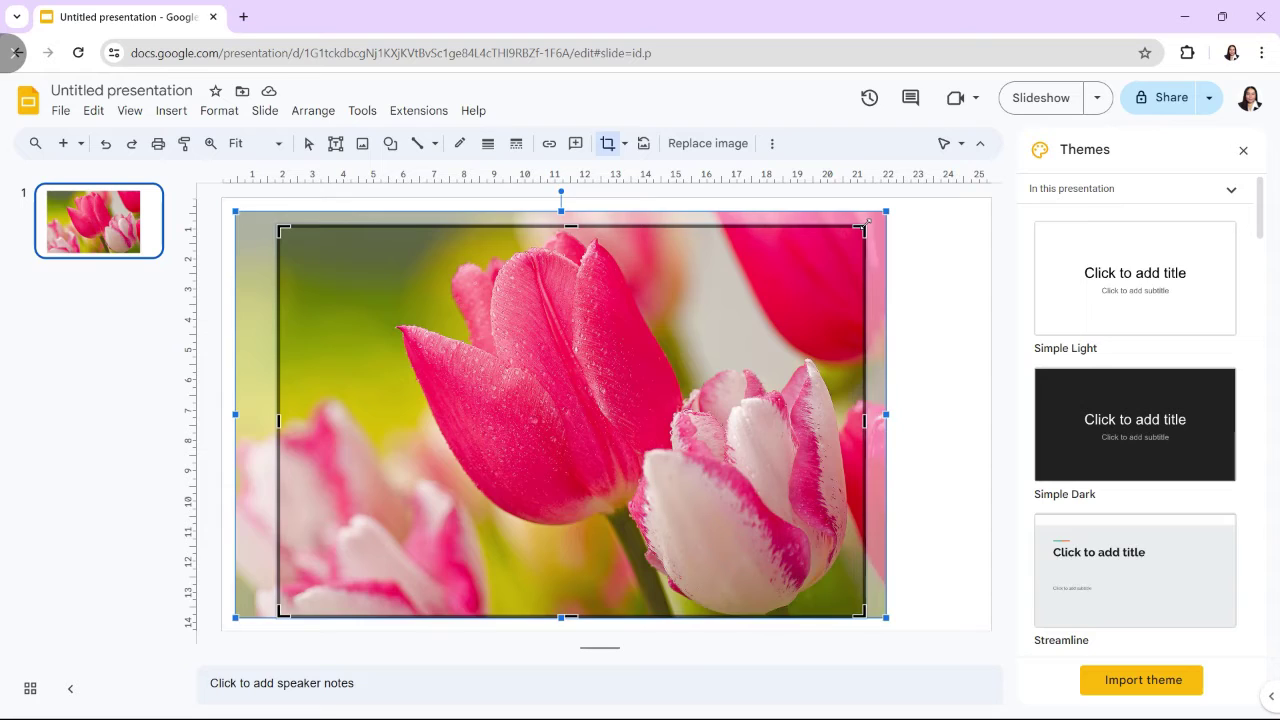
pyautogui.press('Return')
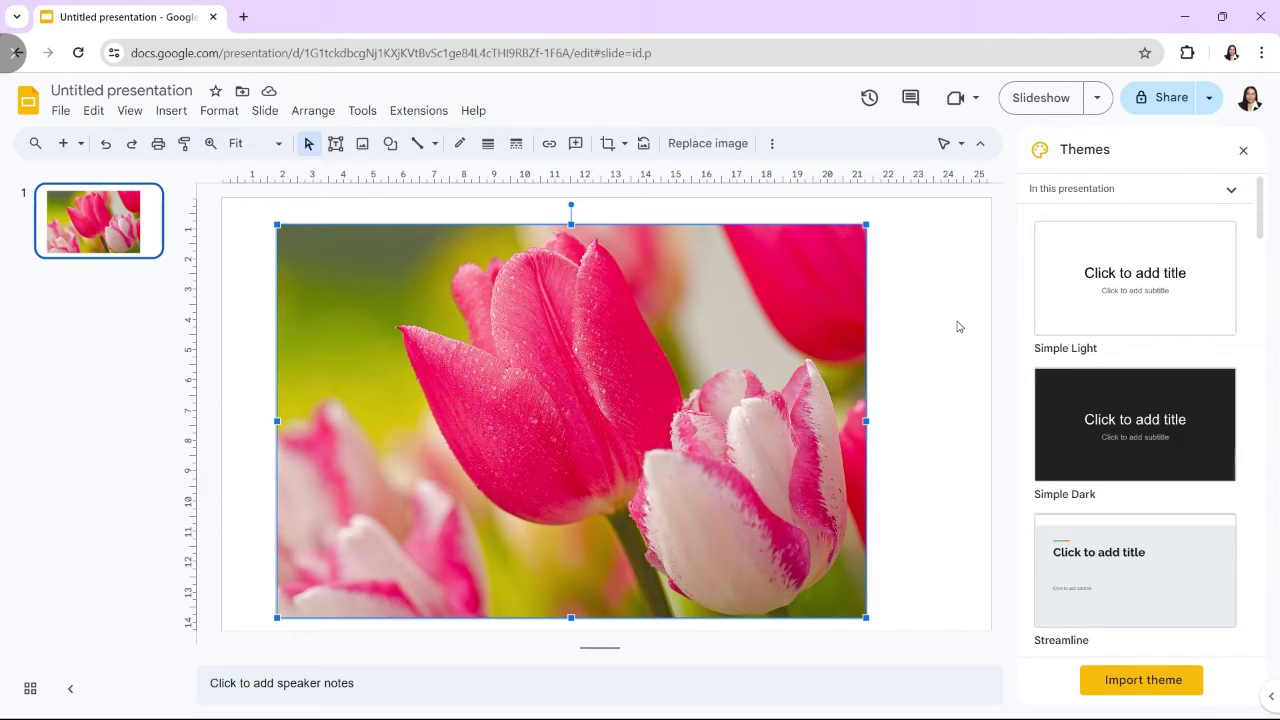
# Step: Recolour the tulip photo with the Light 4 preset via Format options
pyautogui.rightClick(717, 356)
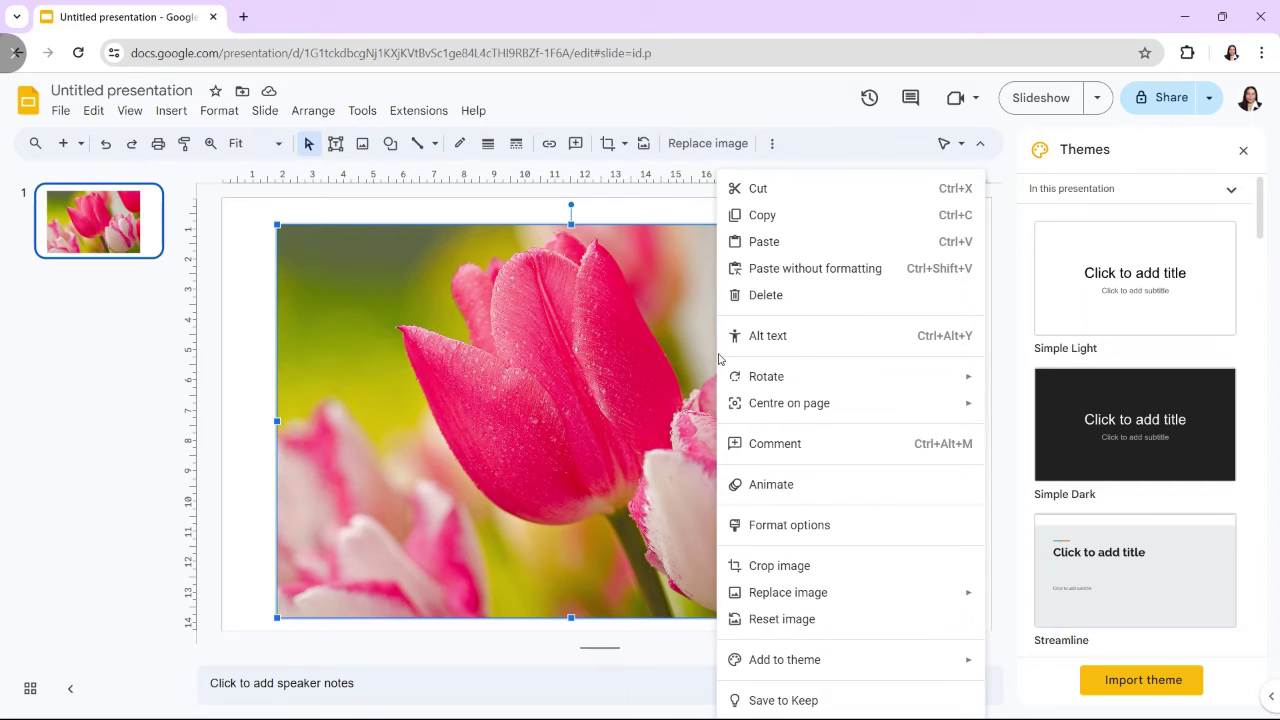
pyautogui.click(772, 527)
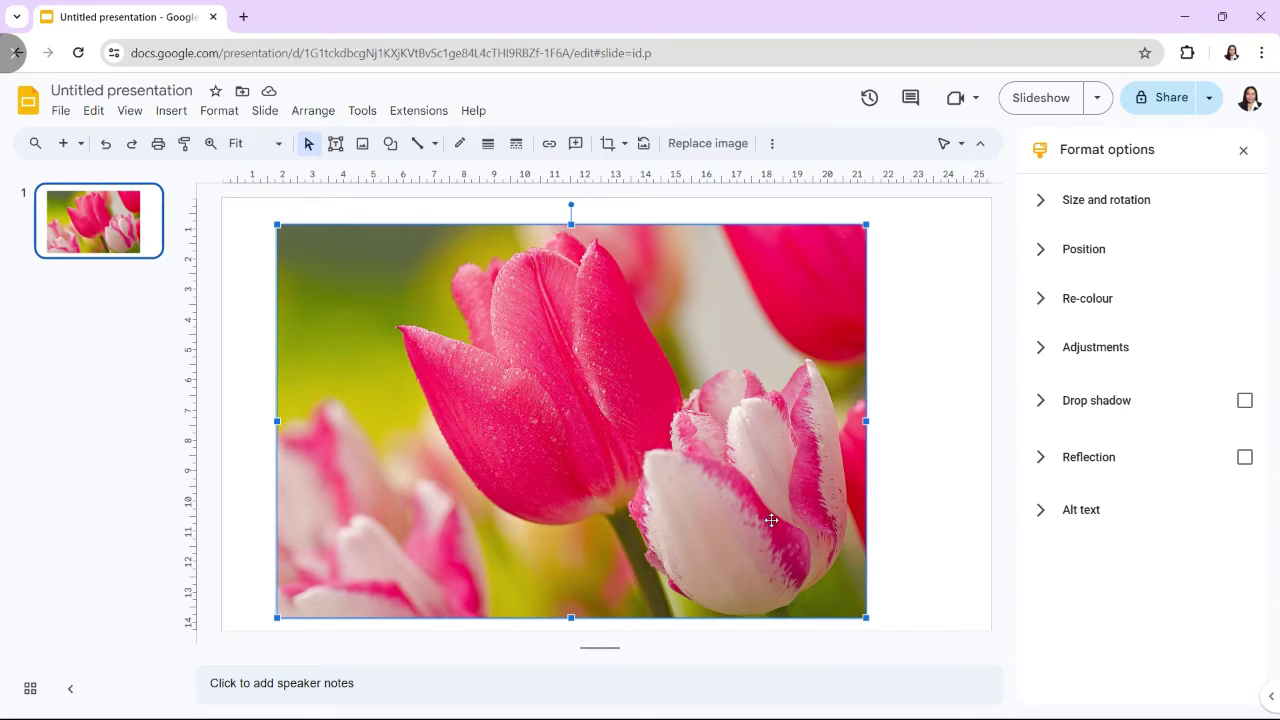
pyautogui.click(1095, 307)
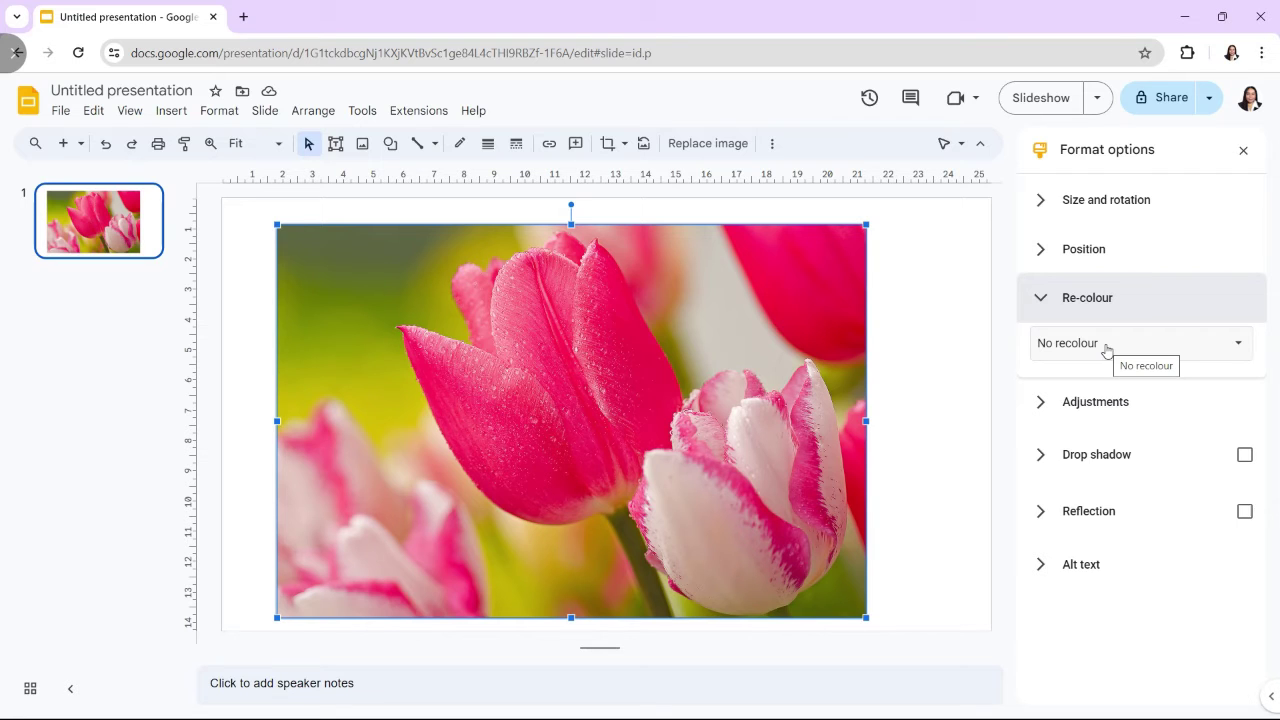
pyautogui.click(1106, 347)
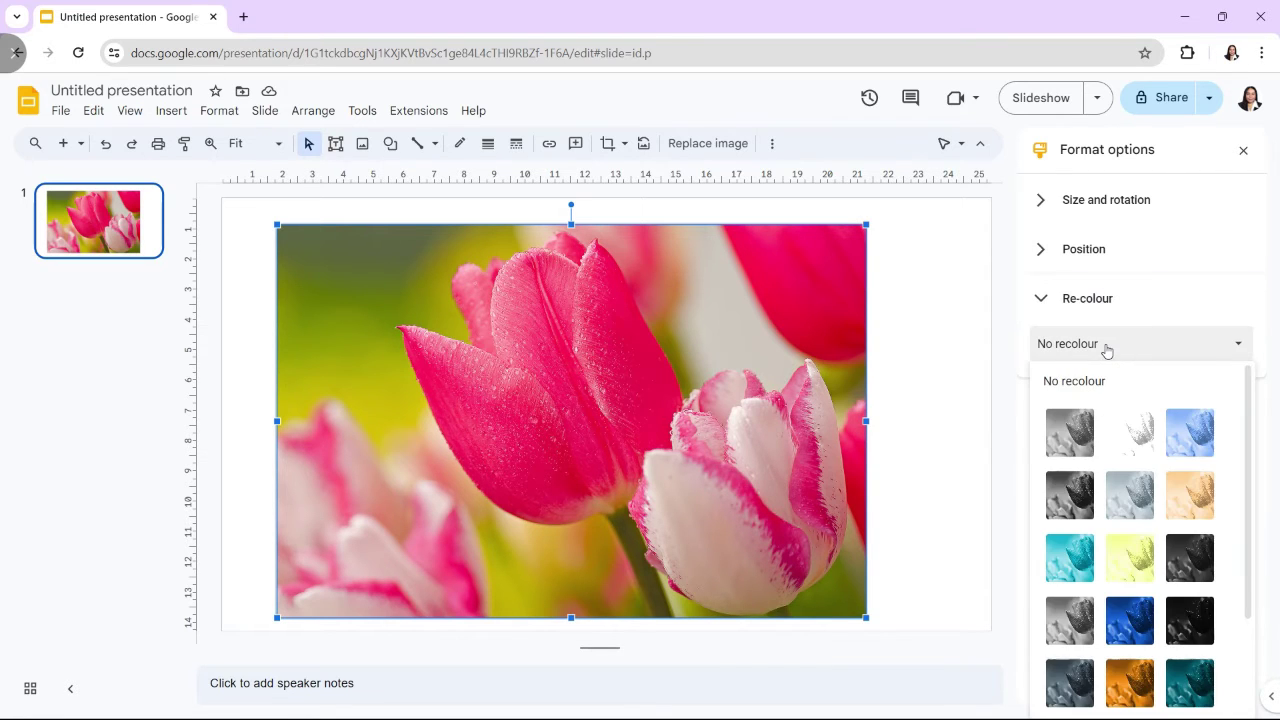
pyautogui.click(1082, 499)
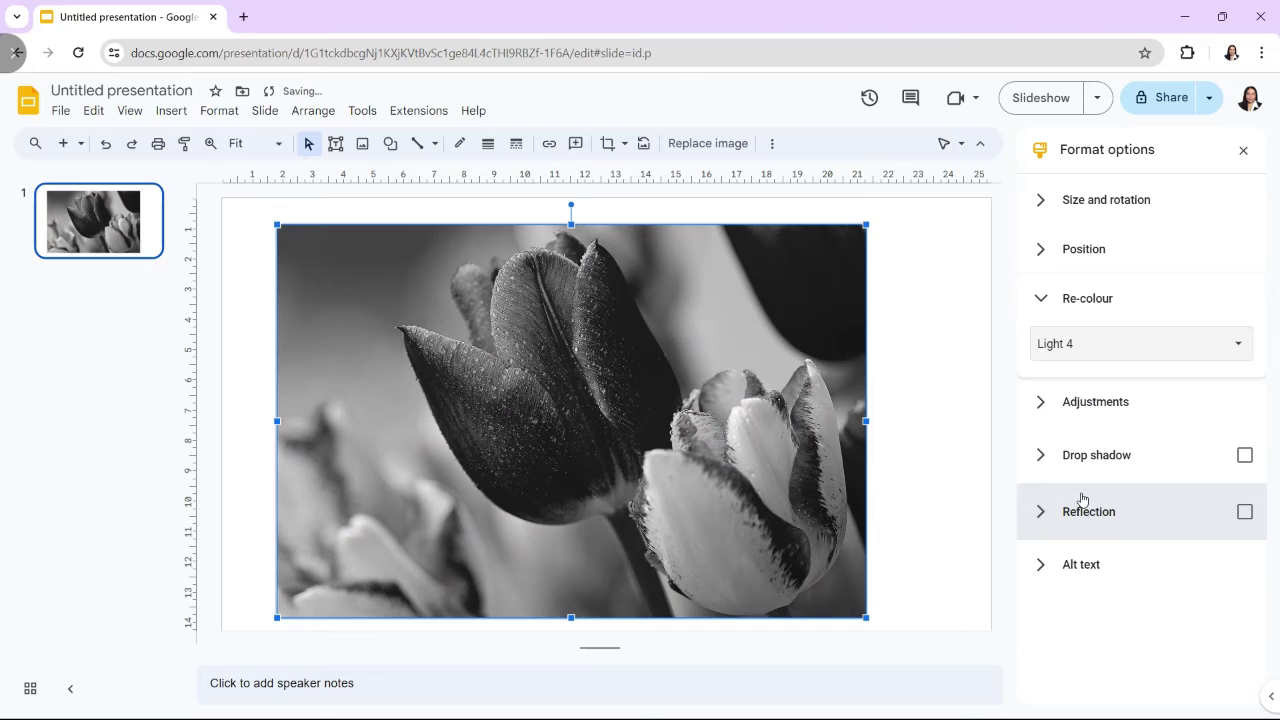
# Step: Switch the recolour to Dark 2, then undo to restore the original colours
pyautogui.click(1094, 349)
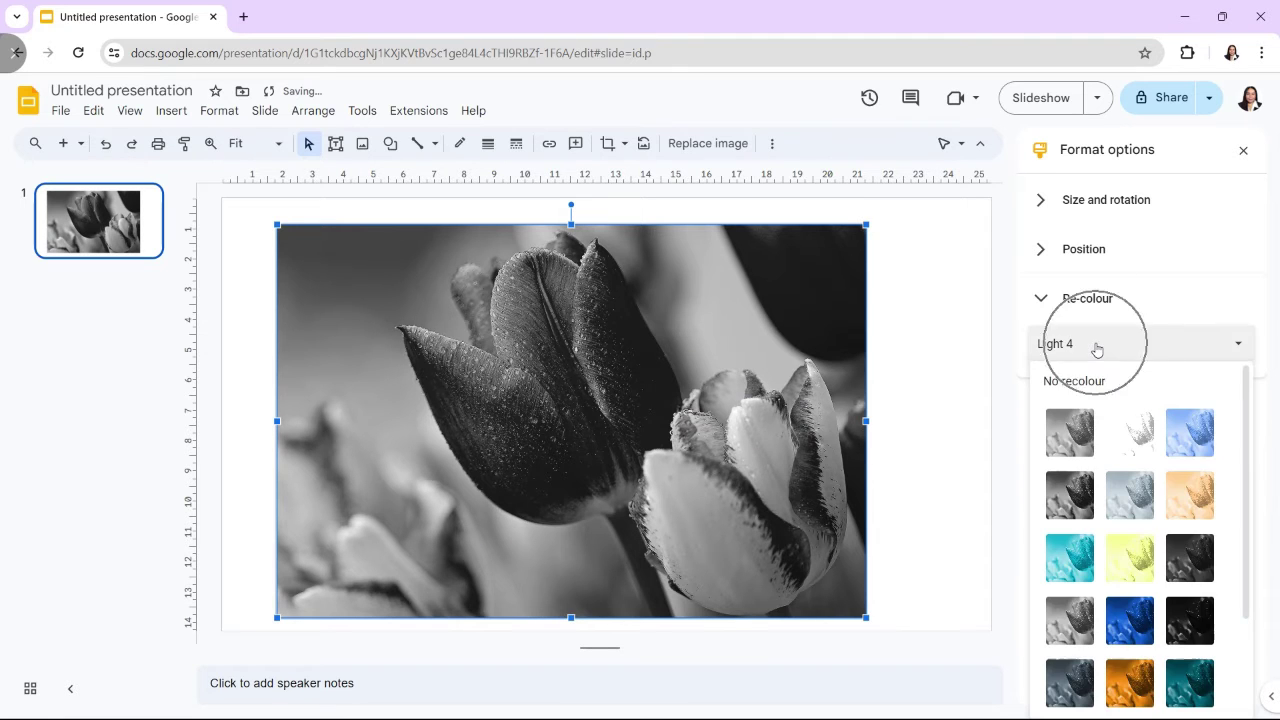
pyautogui.moveTo(1245, 458)
pyautogui.mouseDown()
pyautogui.moveTo(1240, 555)
pyautogui.moveTo(1236, 474)
pyautogui.mouseUp()
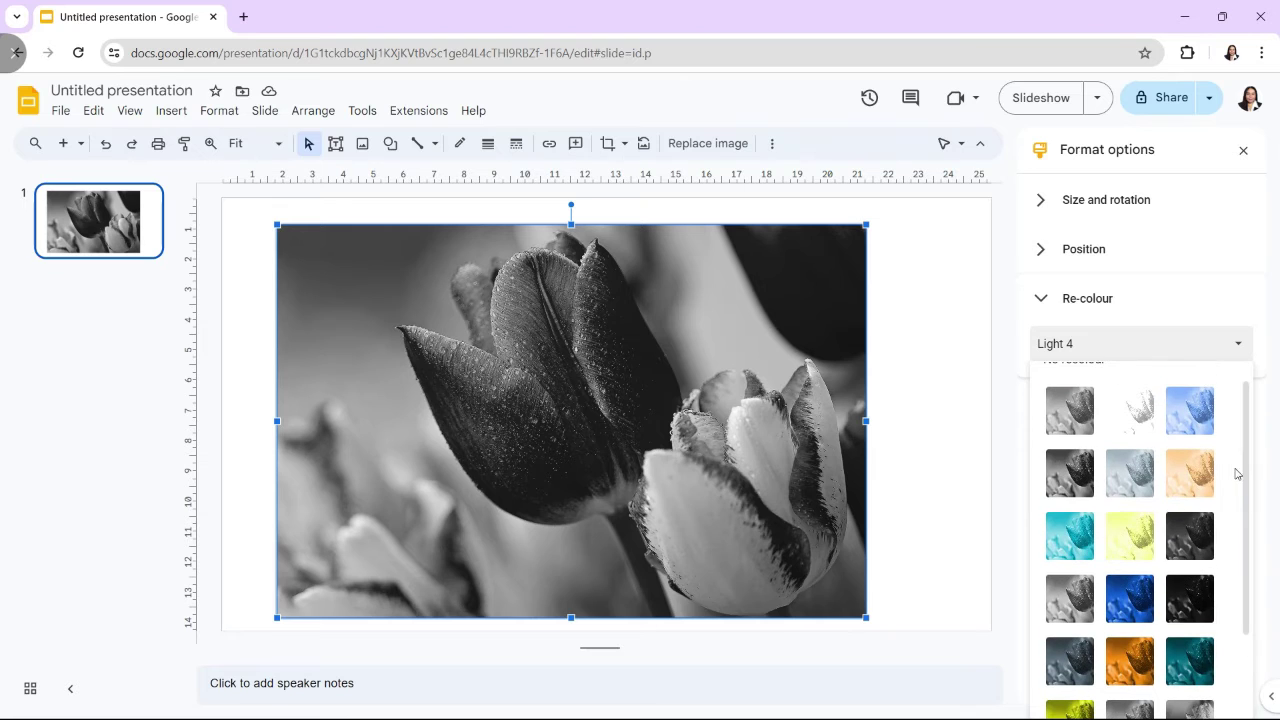
pyautogui.click(1068, 595)
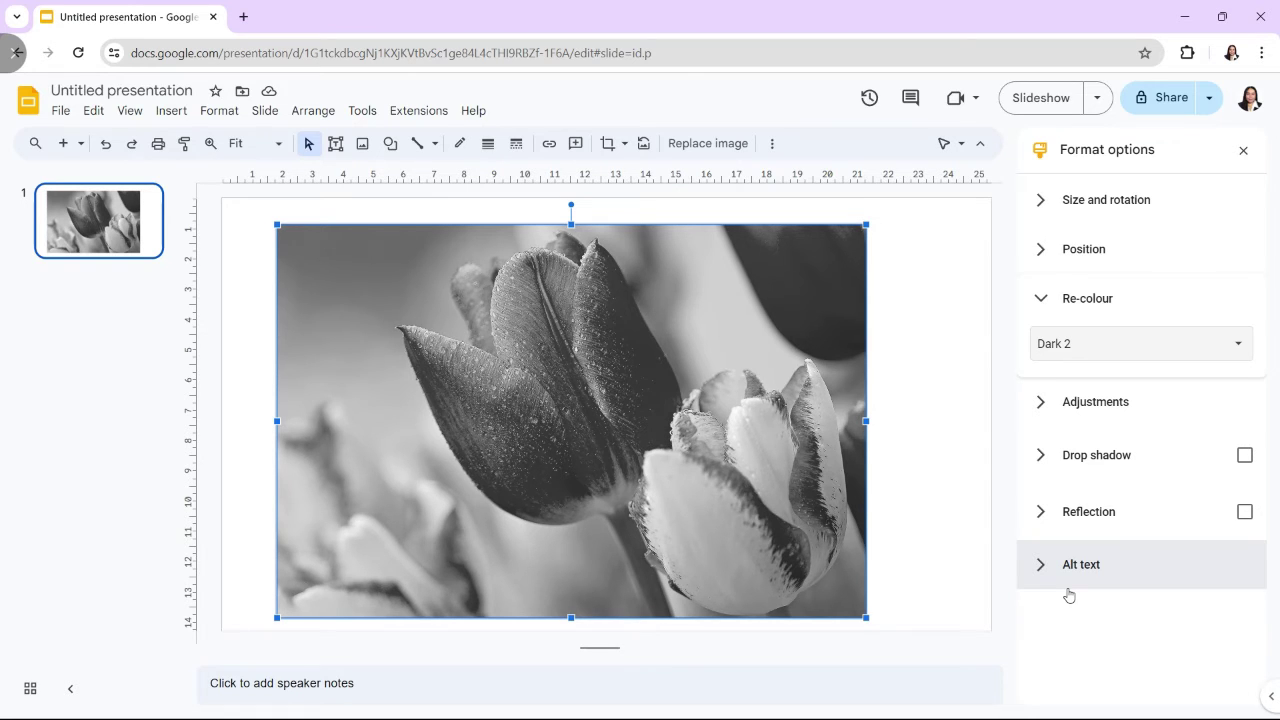
pyautogui.hotkey('ctrl', 'z')
# Step: Set the photo's brightness to -1% and its contrast to -39% under Adjustments
pyautogui.click(1040, 405)
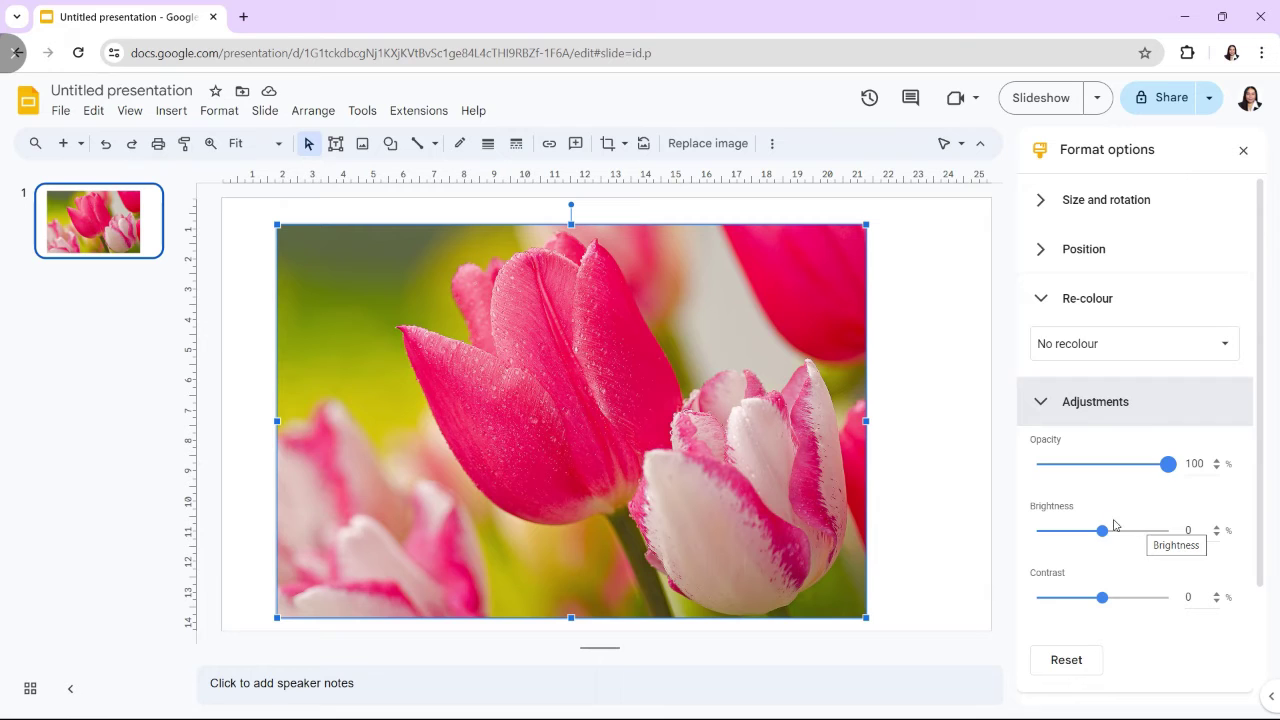
pyautogui.moveTo(1102, 531)
pyautogui.mouseDown()
pyautogui.moveTo(1144, 542)
pyautogui.moveTo(1106, 545)
pyautogui.mouseUp()
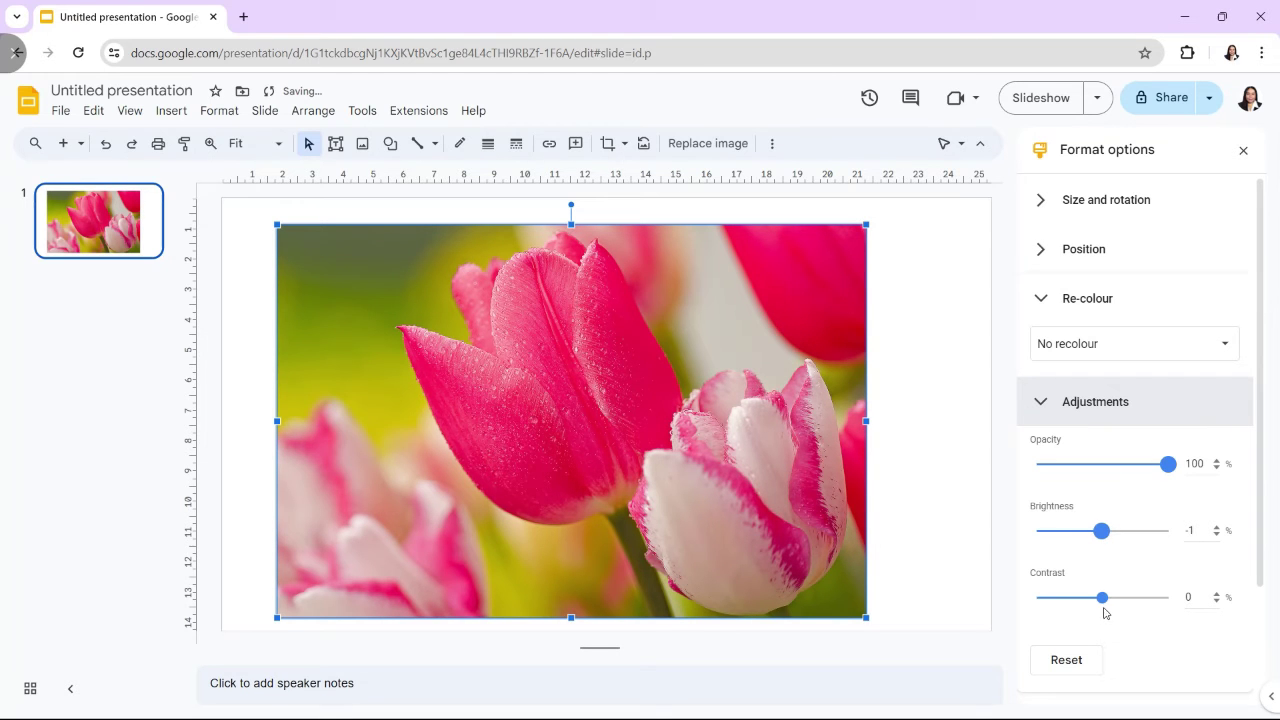
pyautogui.moveTo(1104, 598)
pyautogui.mouseDown()
pyautogui.moveTo(1077, 598)
pyautogui.moveTo(1140, 600)
pyautogui.moveTo(1078, 605)
pyautogui.mouseUp()
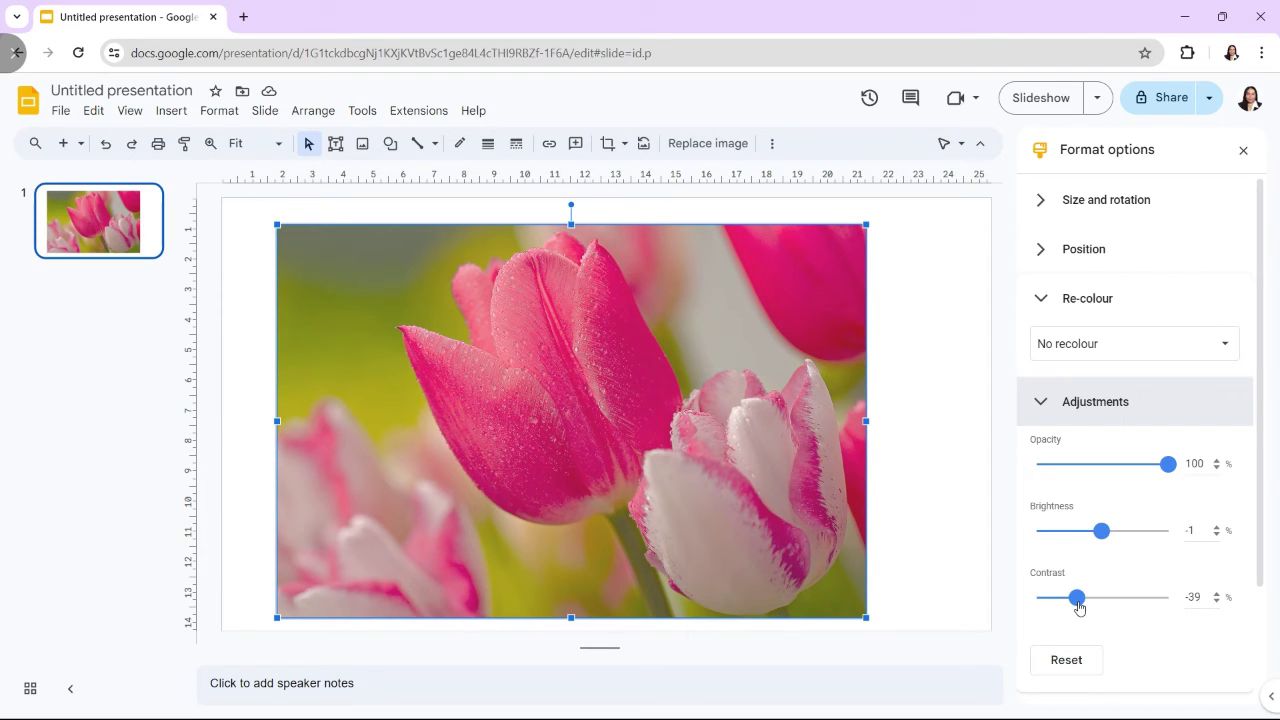
# Step: Enable a drop shadow, tweak its opacity, angle and distance, then switch it off
pyautogui.click(1045, 401)
pyautogui.click(1043, 455)
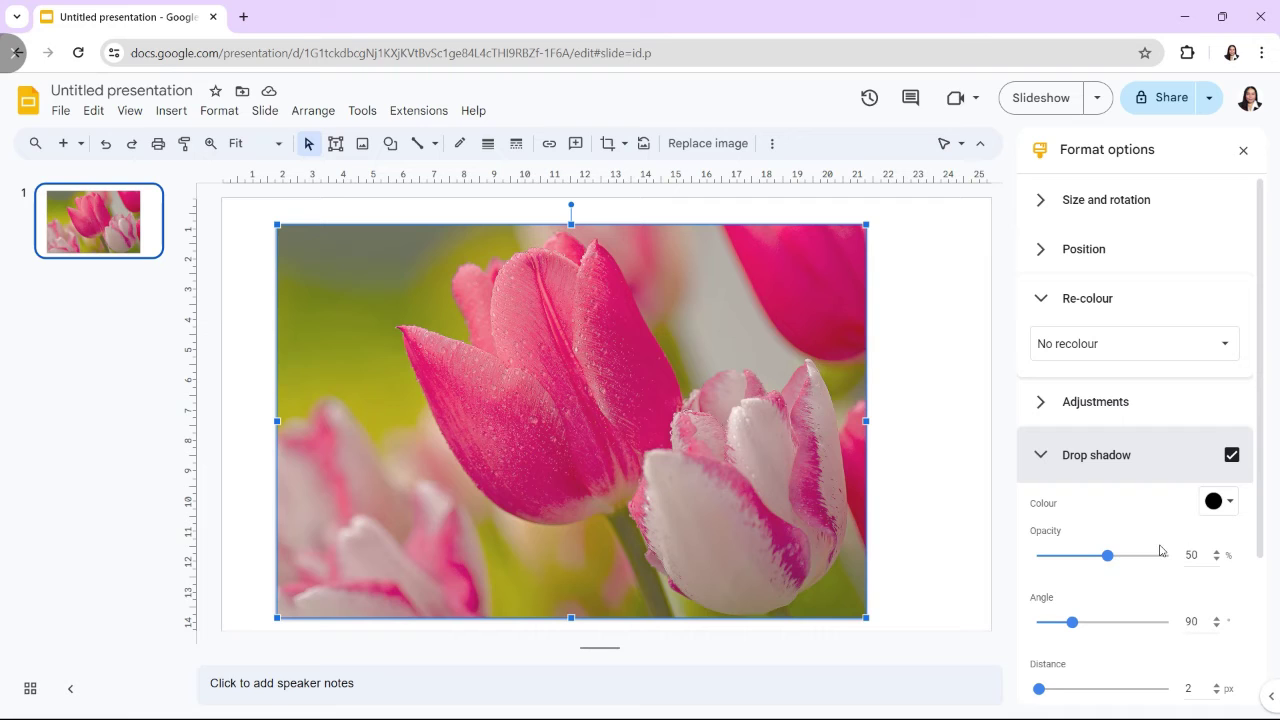
pyautogui.moveTo(1107, 555)
pyautogui.mouseDown()
pyautogui.moveTo(1069, 561)
pyautogui.moveTo(1194, 574)
pyautogui.moveTo(1086, 580)
pyautogui.moveTo(1166, 622)
pyautogui.moveTo(1119, 622)
pyautogui.mouseUp()
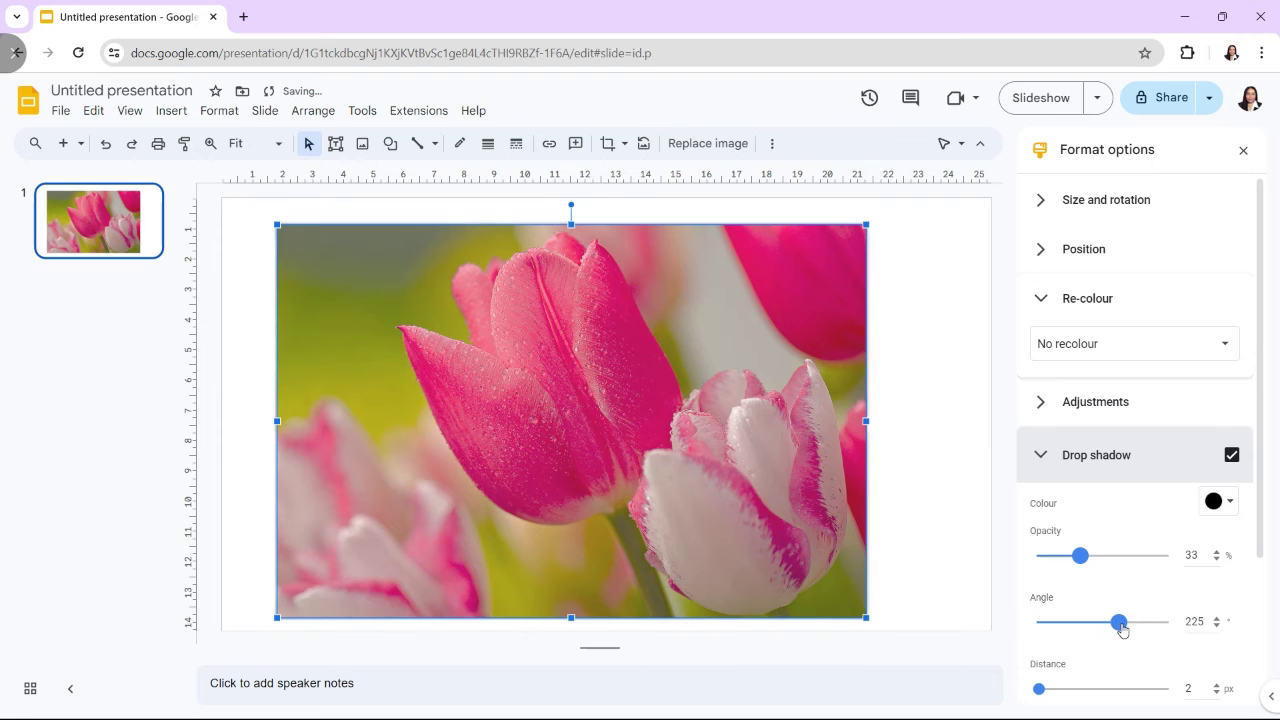
pyautogui.moveTo(1040, 698)
pyautogui.mouseDown()
pyautogui.moveTo(1123, 694)
pyautogui.moveTo(1035, 697)
pyautogui.mouseUp()
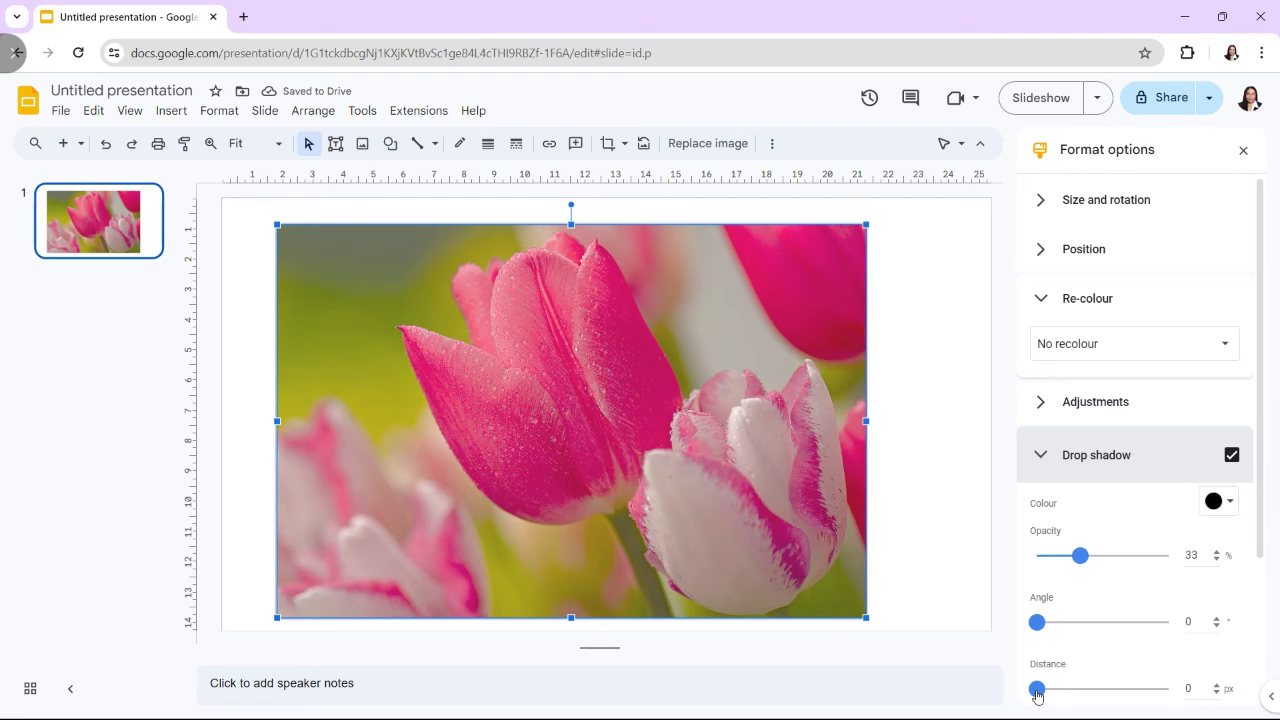
pyautogui.moveTo(1260, 370)
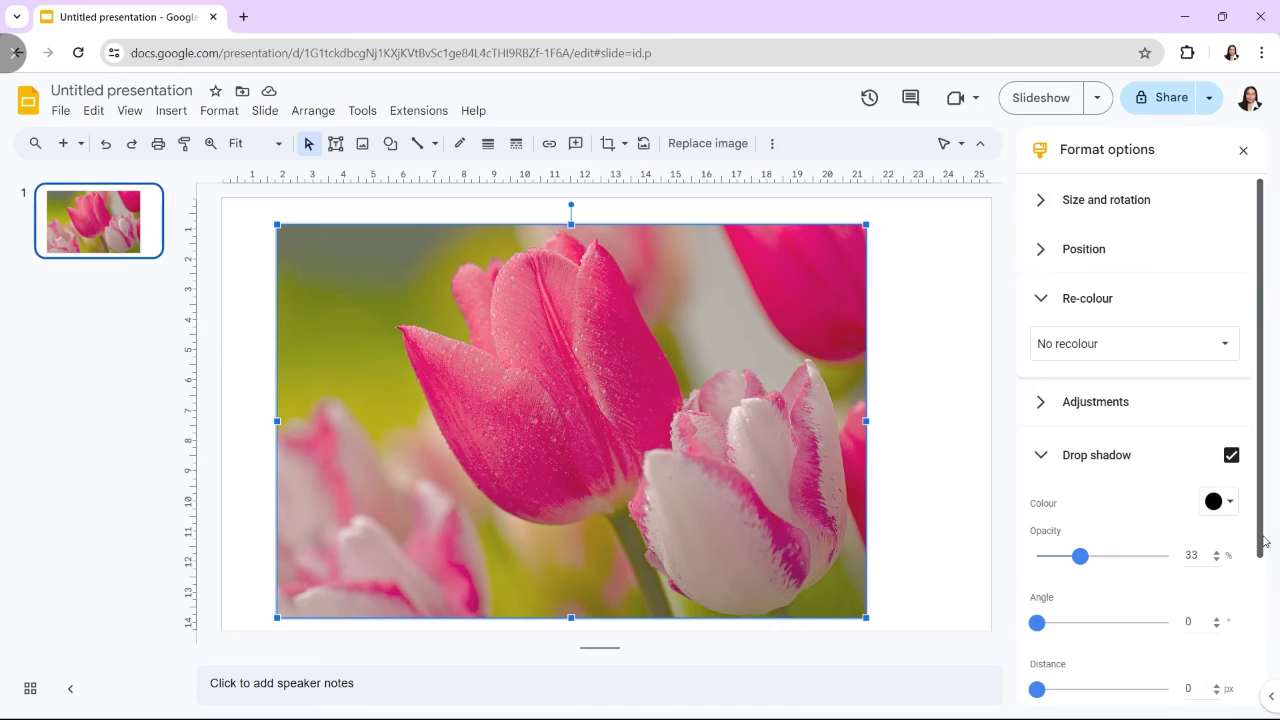
pyautogui.moveTo(1263, 540); pyautogui.dragTo(1249, 601)
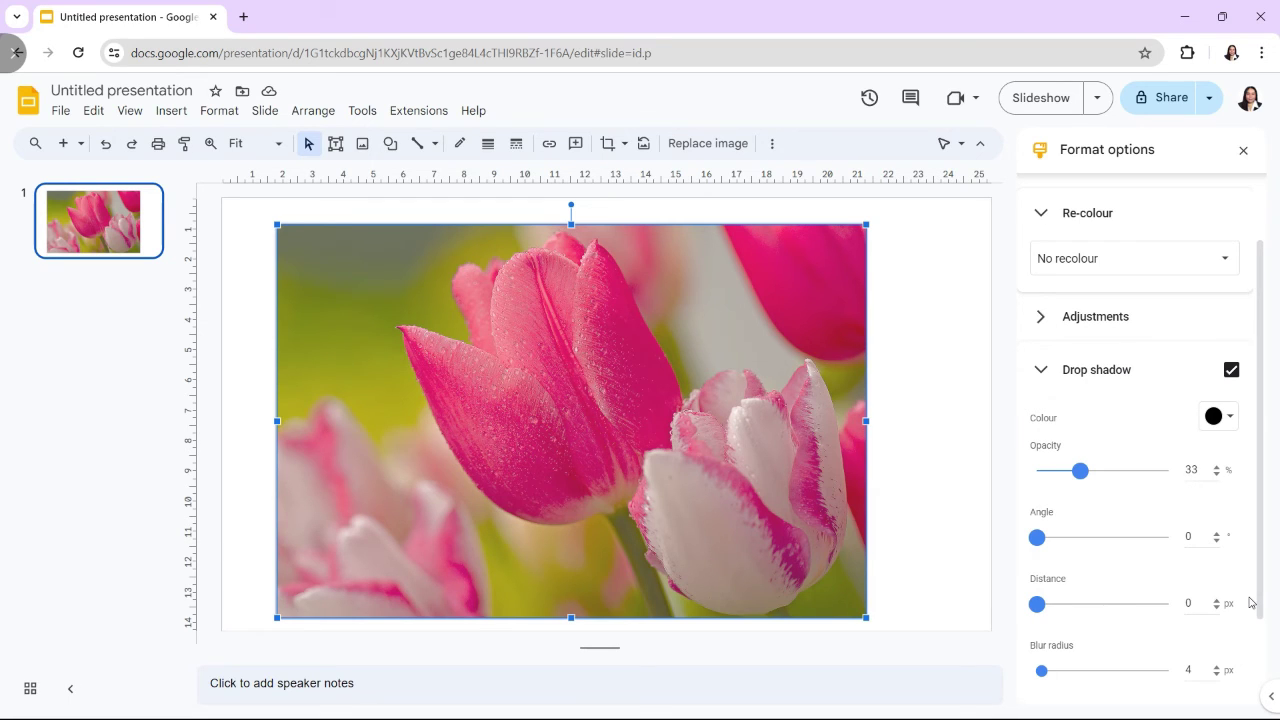
pyautogui.click(1232, 371)
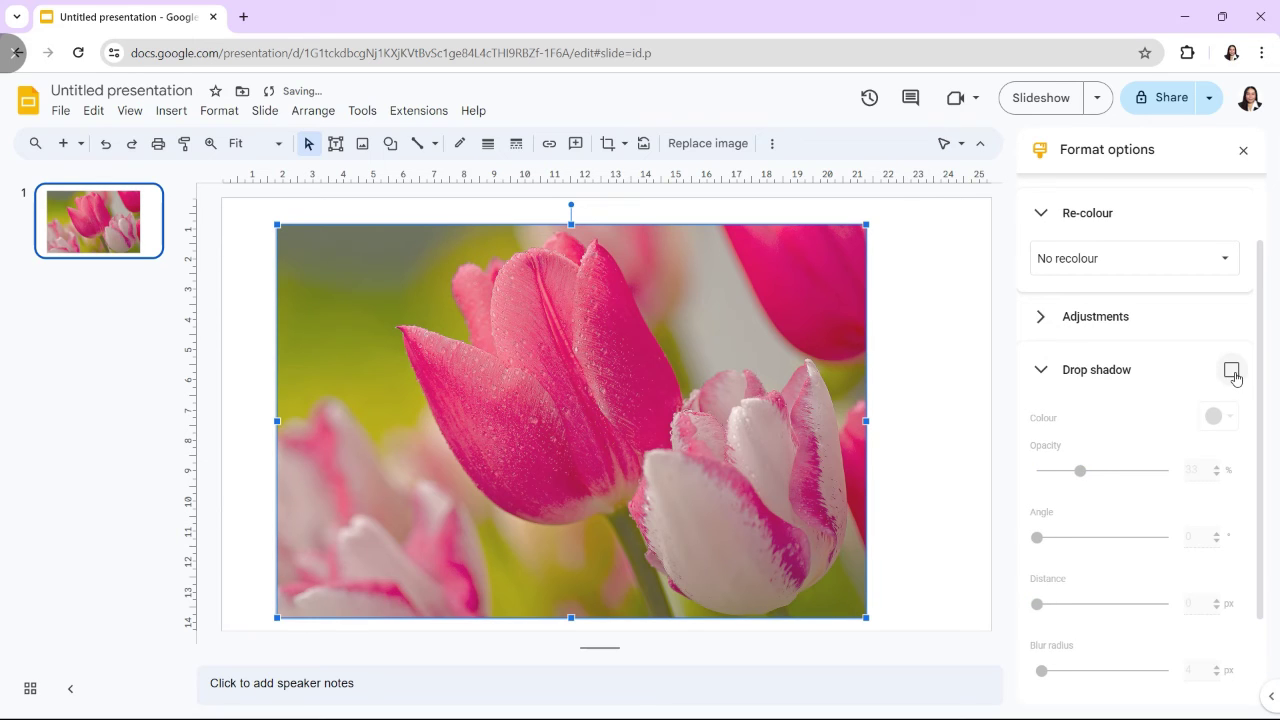
pyautogui.click(1041, 369)
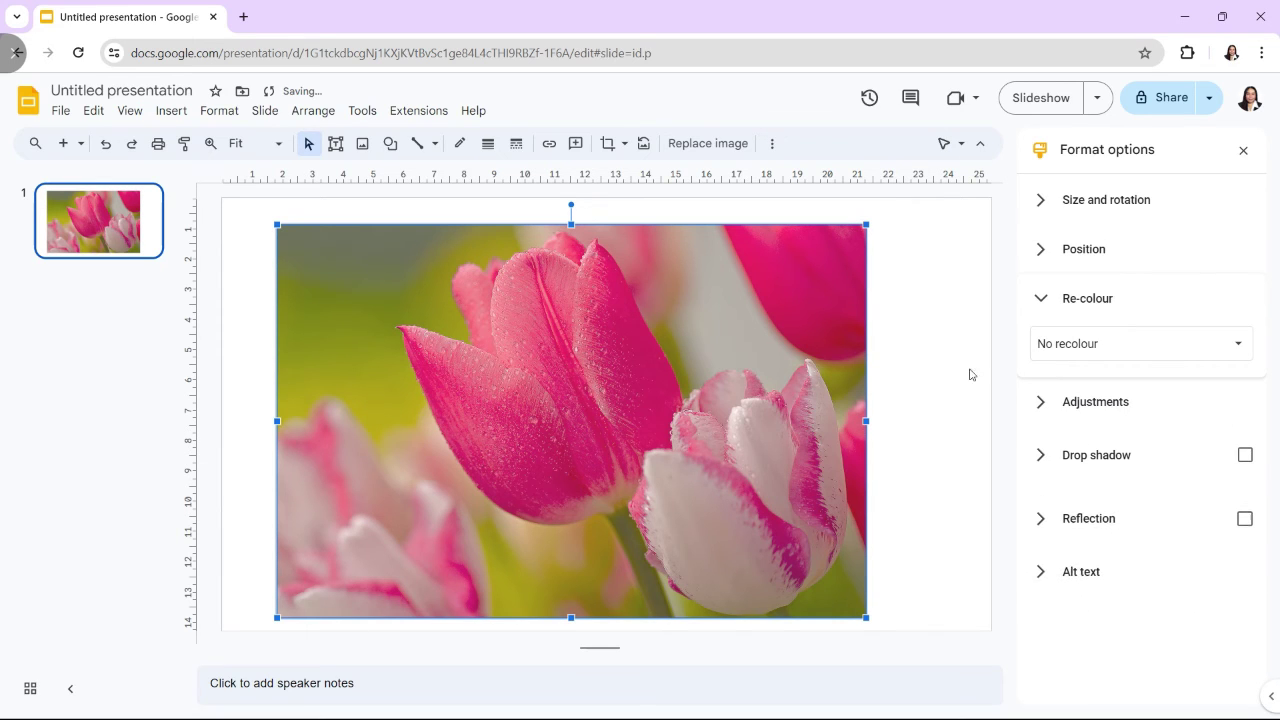
pyautogui.click(940, 454)
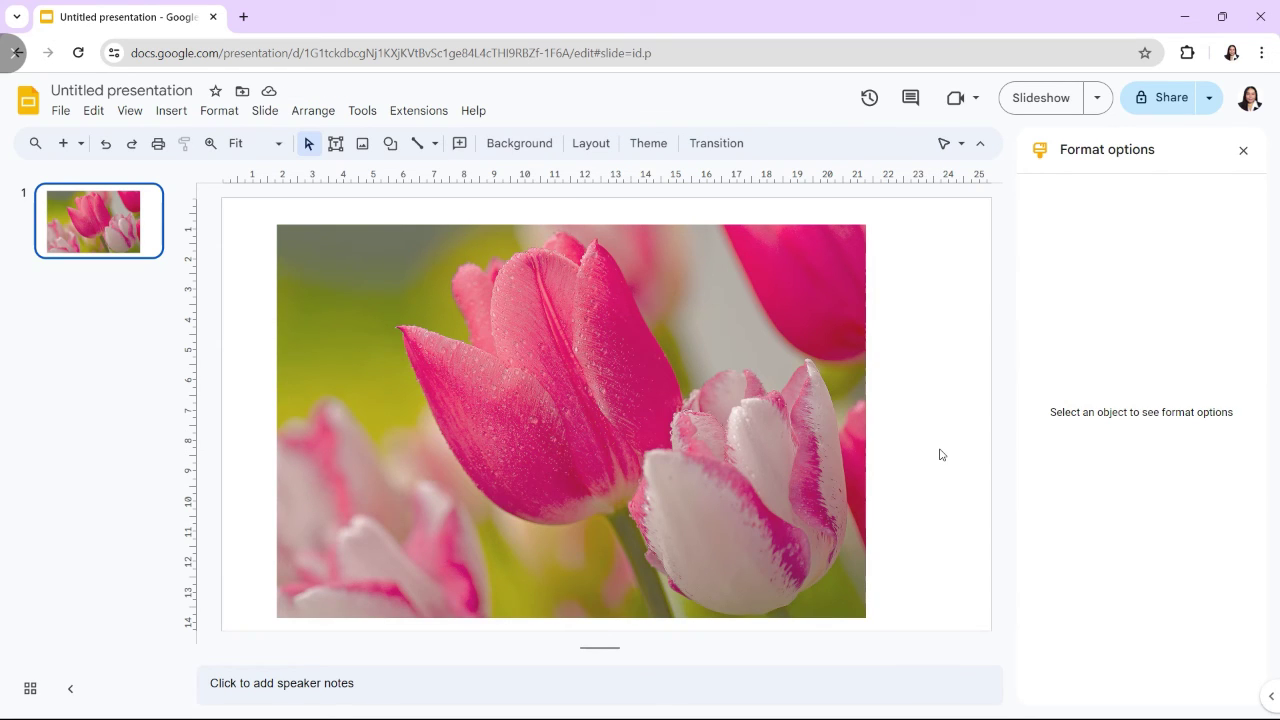
pyautogui.click(753, 403)
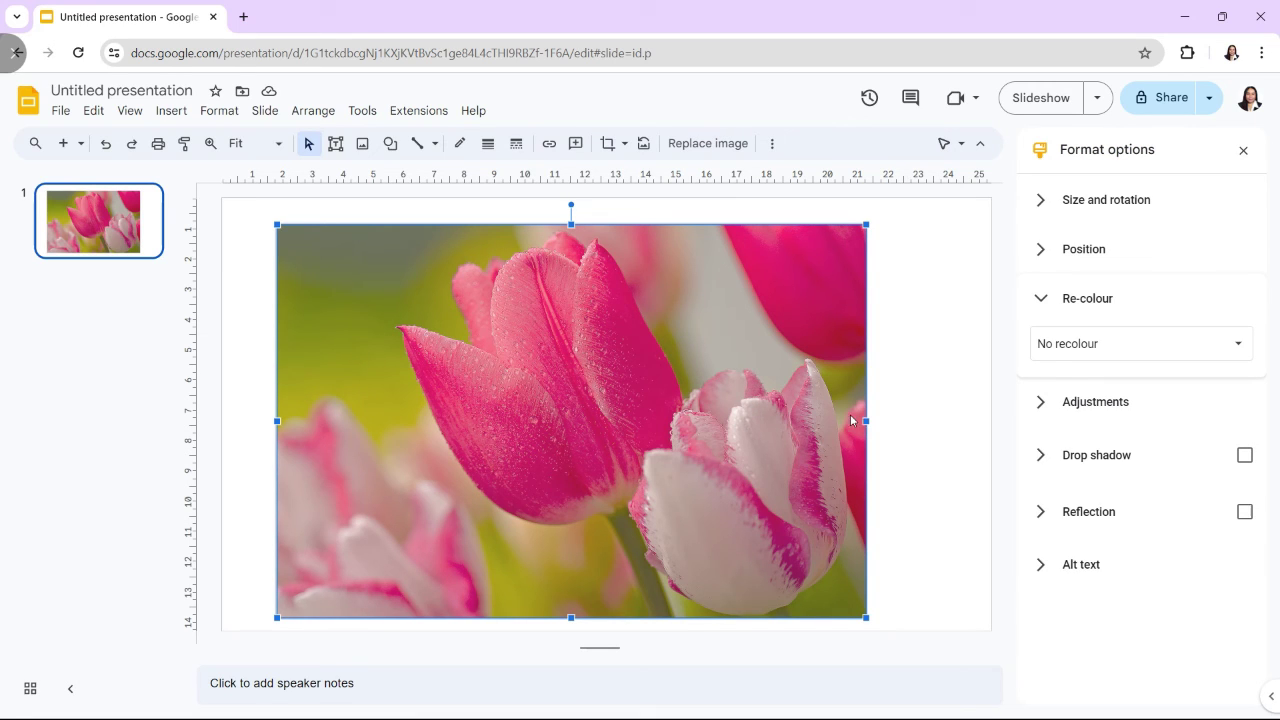
pyautogui.click(1050, 508)
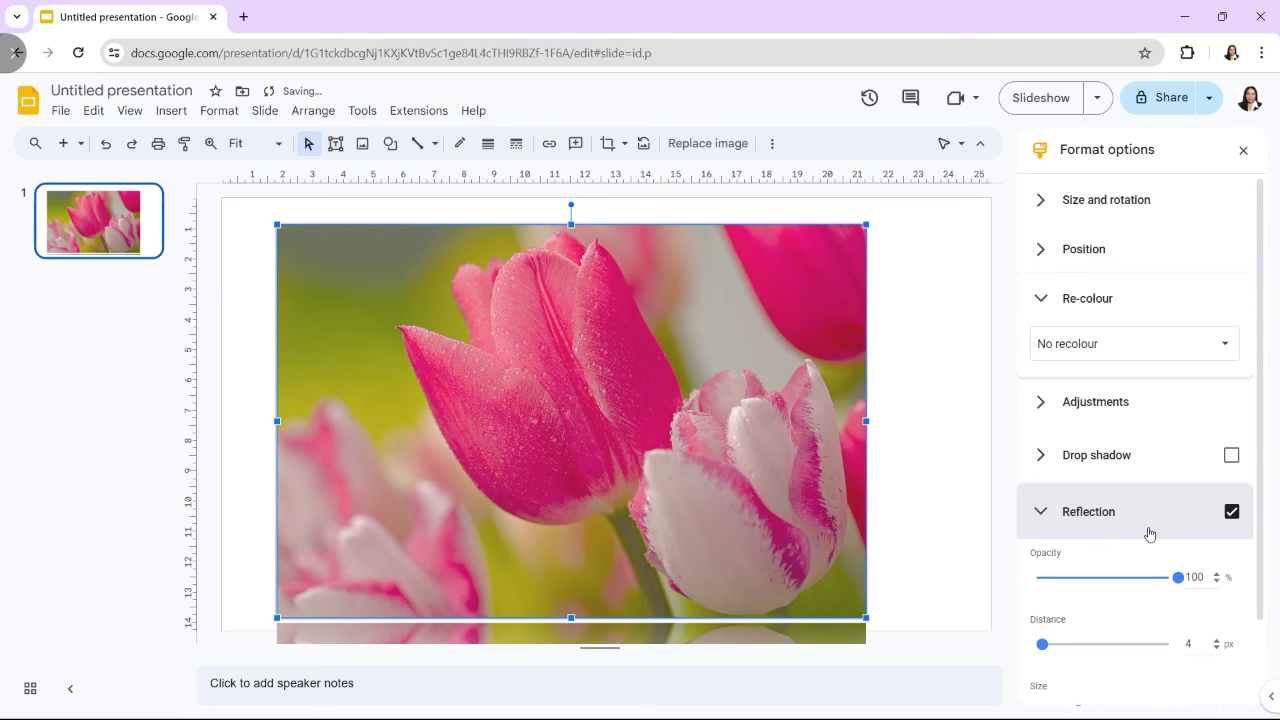
pyautogui.moveTo(1259, 509); pyautogui.dragTo(1270, 602)
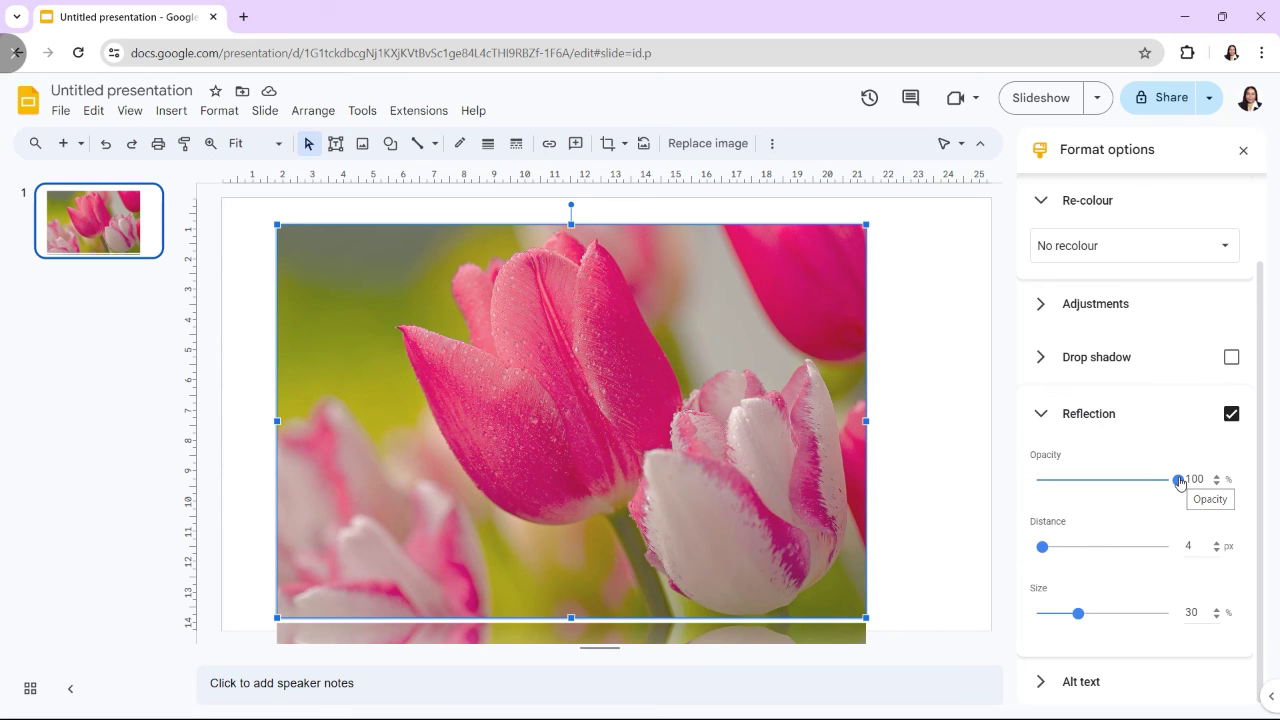
pyautogui.moveTo(1179, 481)
pyautogui.mouseDown()
pyautogui.moveTo(1037, 481)
pyautogui.moveTo(1168, 481)
pyautogui.mouseUp()
pyautogui.click(1135, 547)
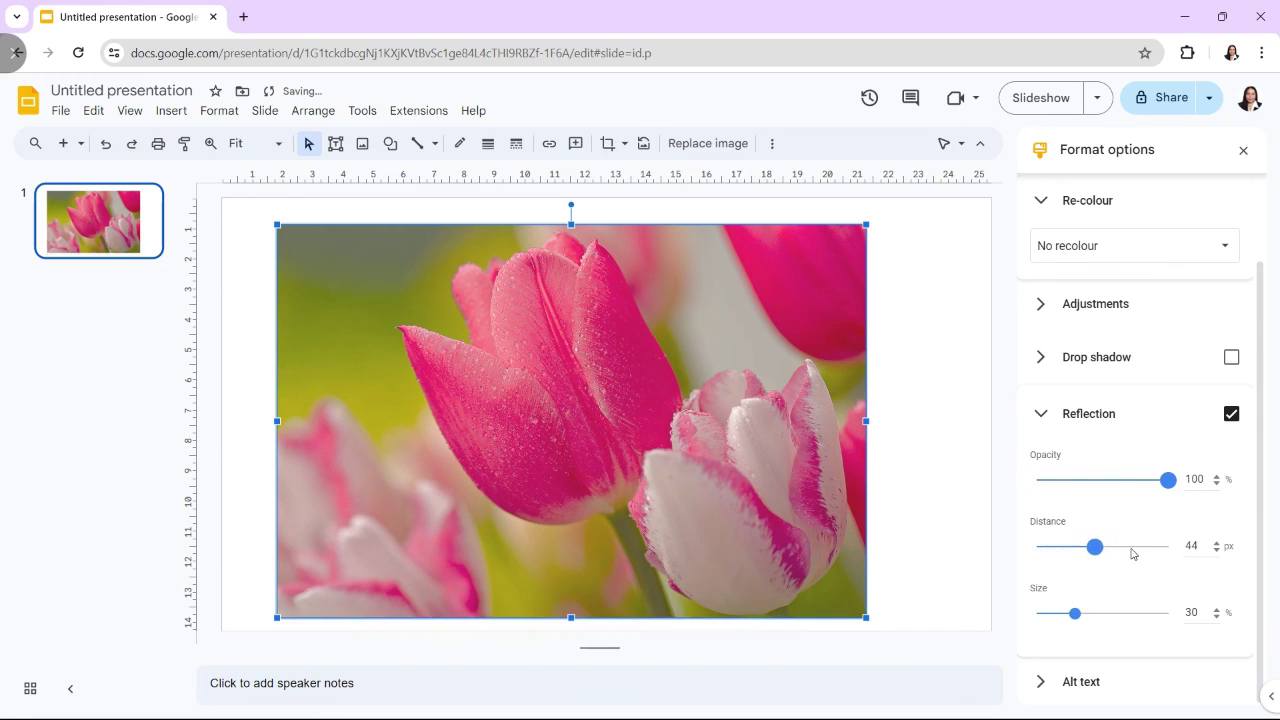
pyautogui.moveTo(1152, 557); pyautogui.dragTo(1048, 562)
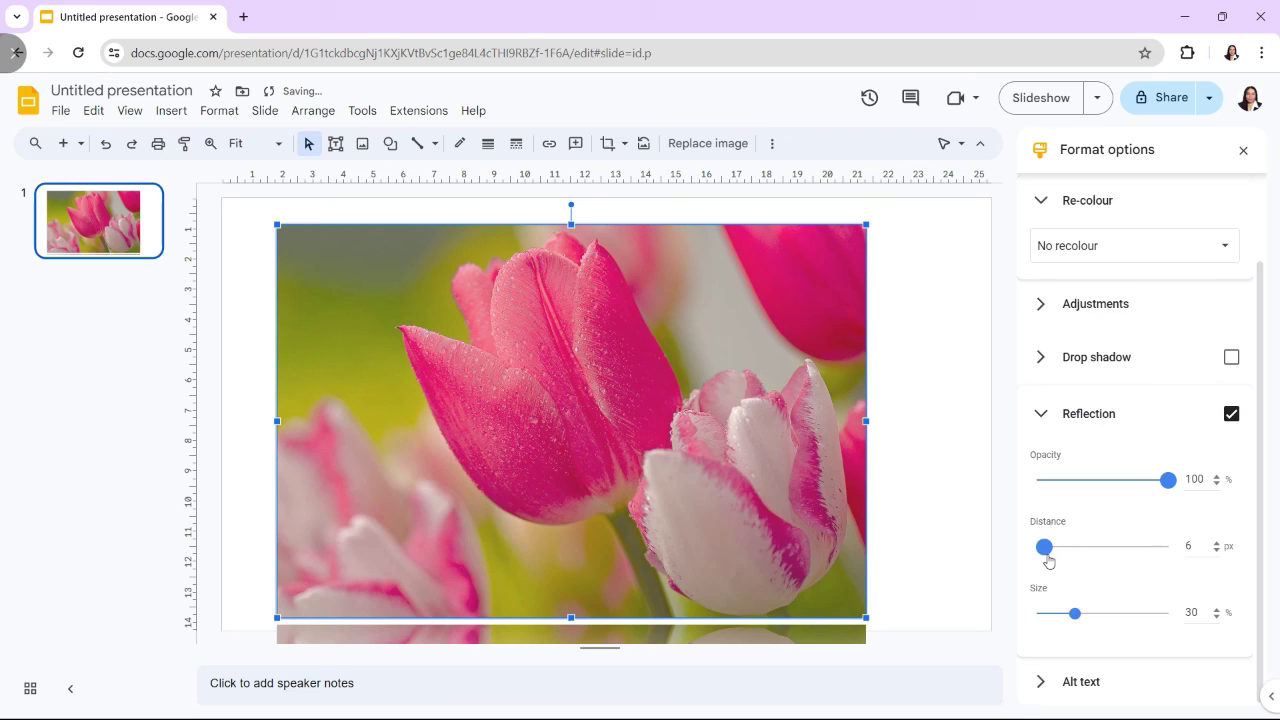
pyautogui.click(1038, 613)
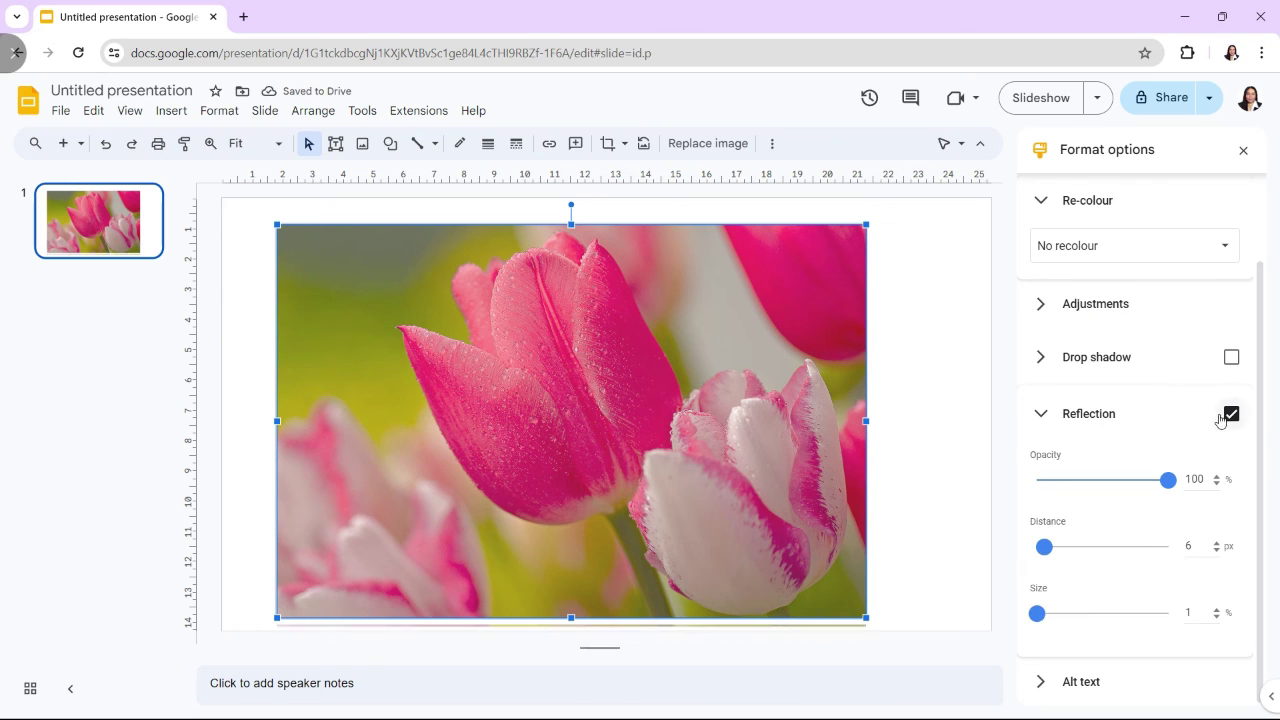
pyautogui.click(1231, 414)
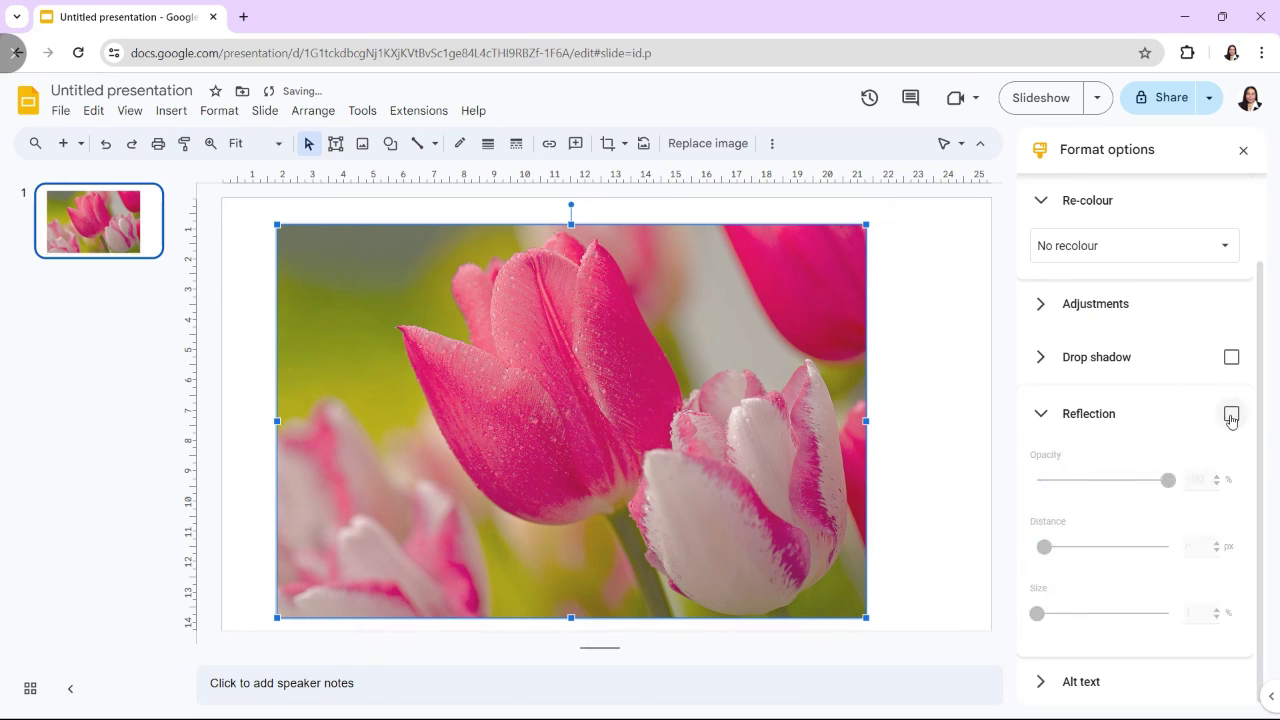
pyautogui.click(1040, 413)
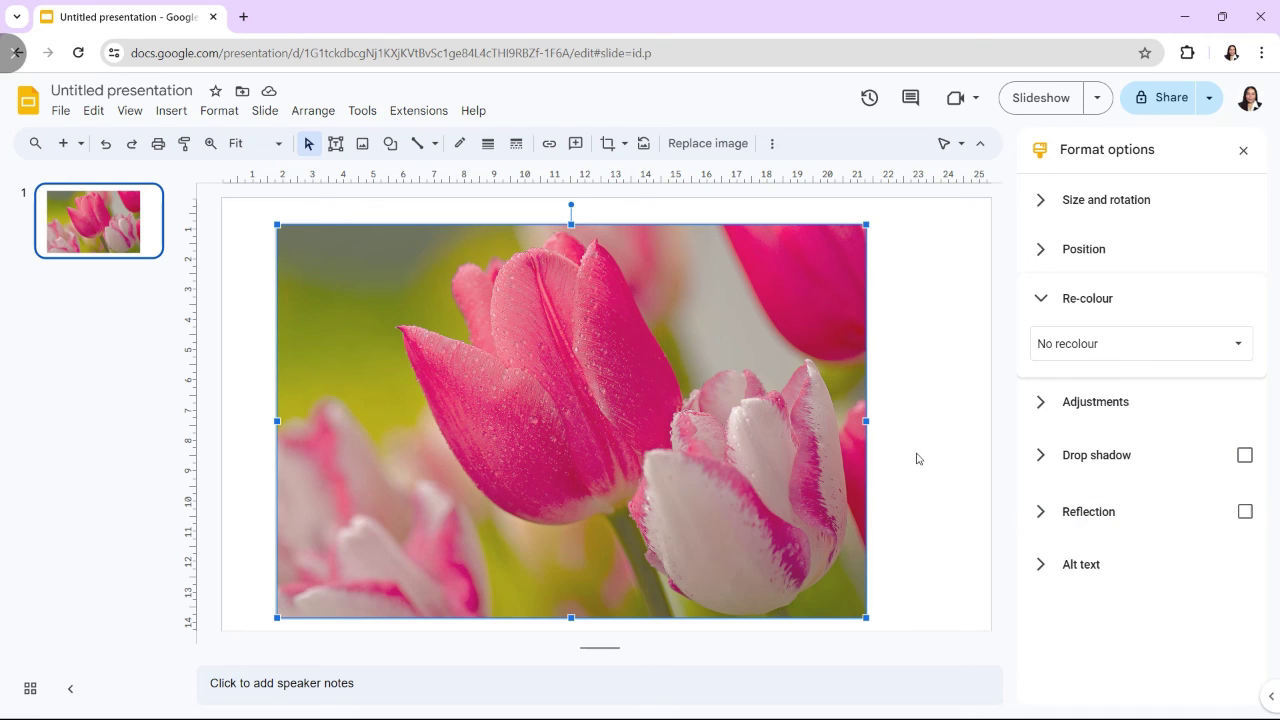
# Step: Re-enable the drop shadow at 33% opacity with zero angle and distance
pyautogui.click(1039, 458)
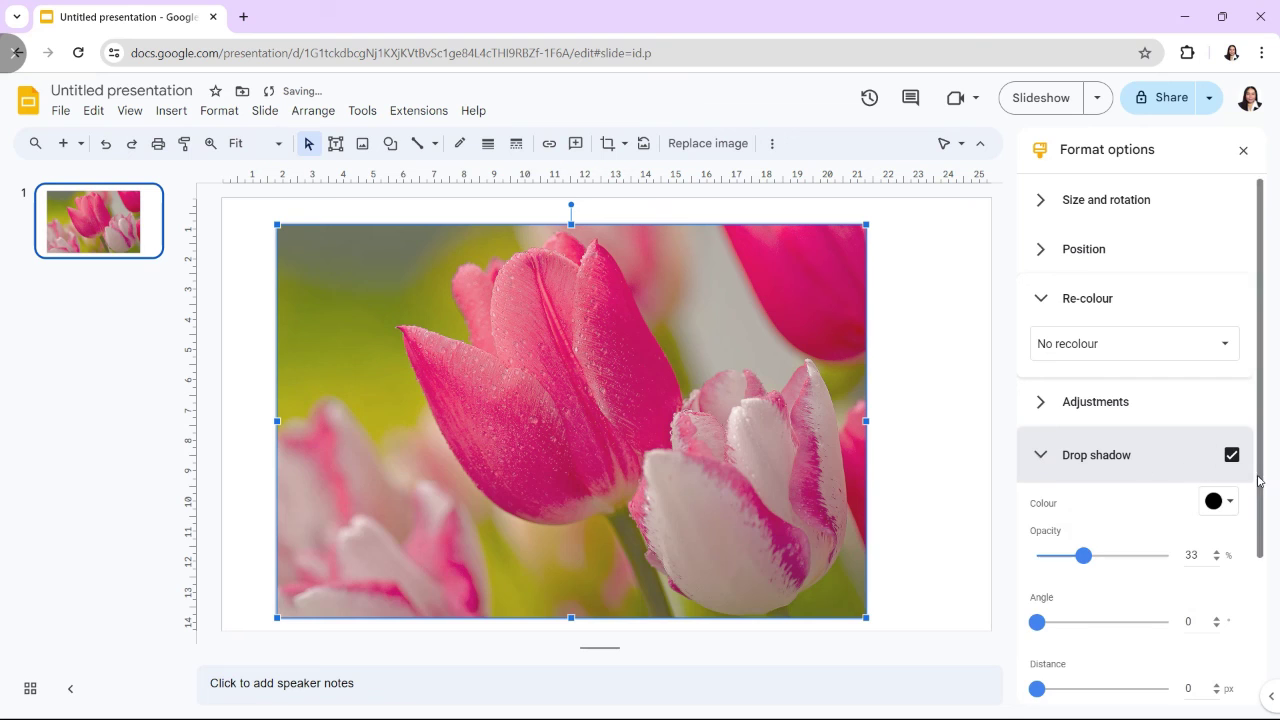